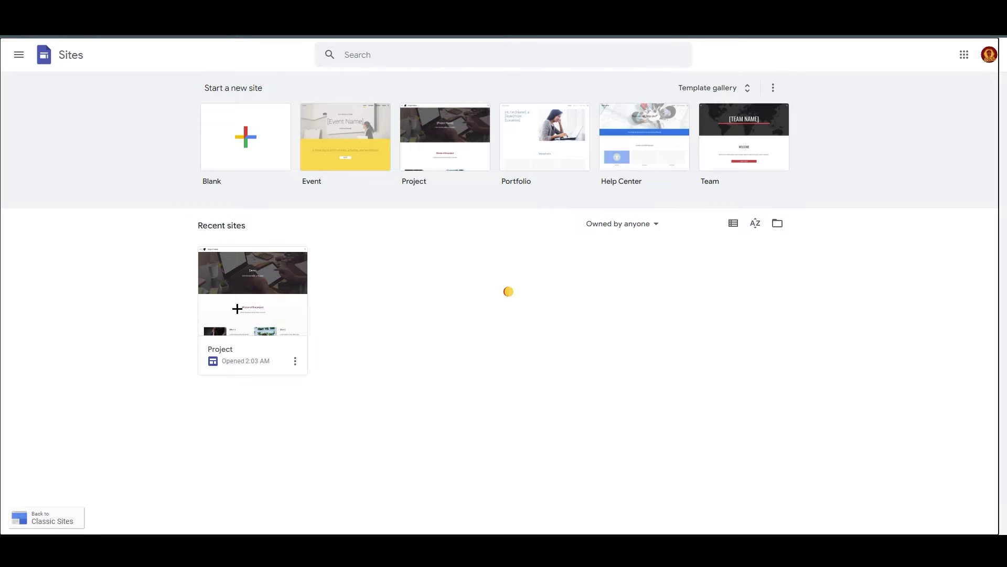
Open the Project site card from Recent sites on the Sites home page.
left_click(234, 308)
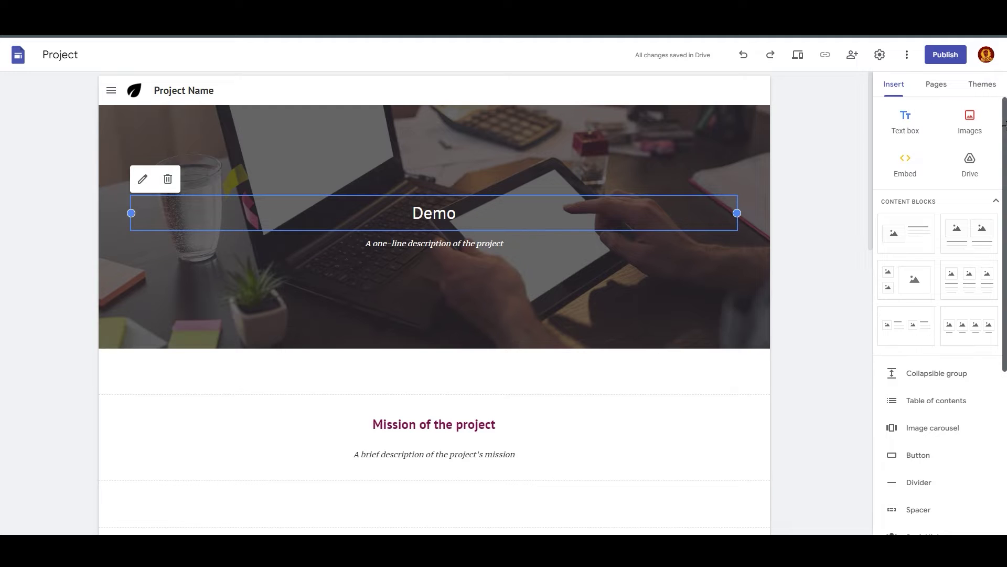
Show the Pages sidebar listing Home, History, Team, FAQ and Contact us.
left_click_drag(1003, 106, 879, 119)
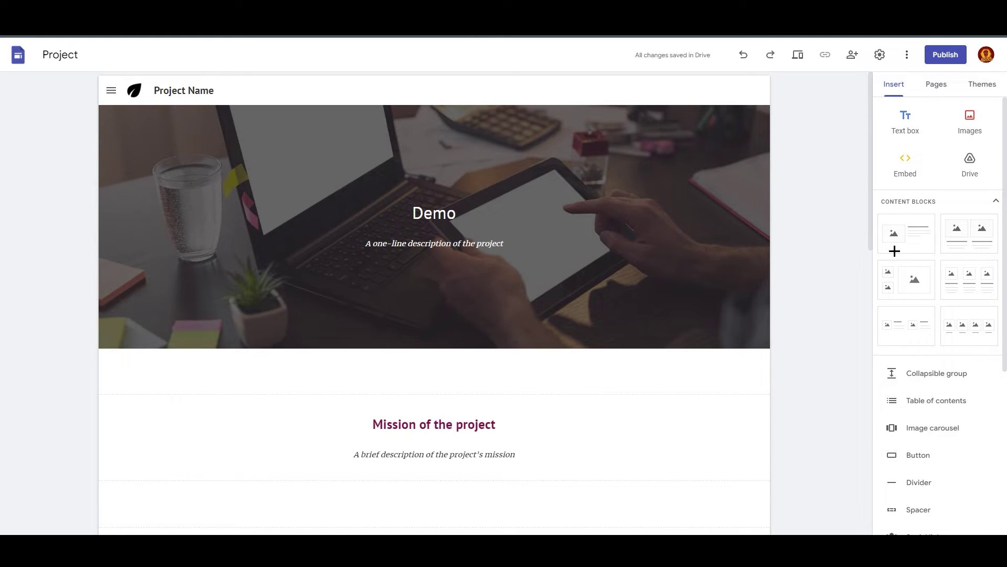
left_click(977, 84)
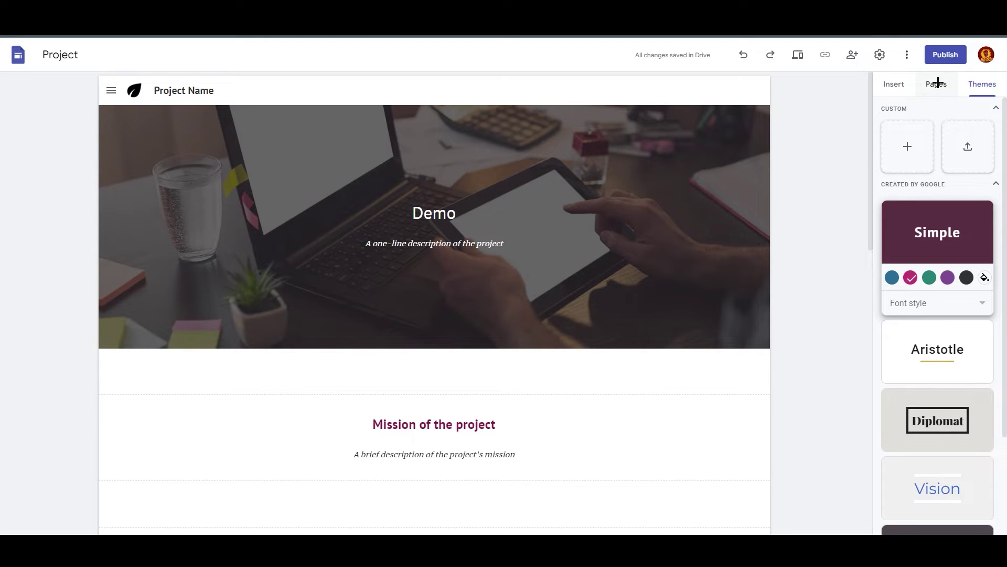
left_click(936, 84)
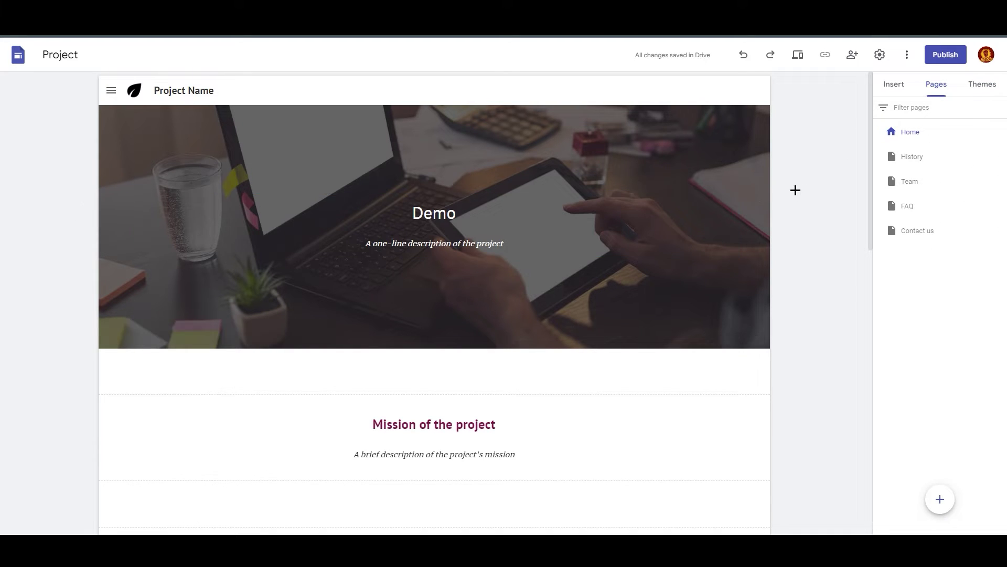
Go to the Contact us page and bring up the Forms list in the Insert panel.
left_click(919, 228)
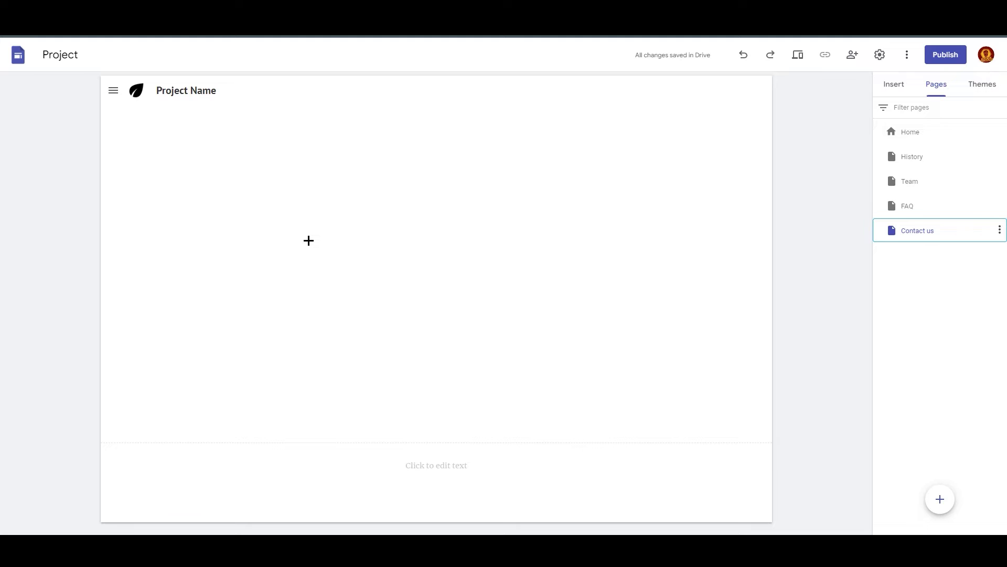
left_click(898, 84)
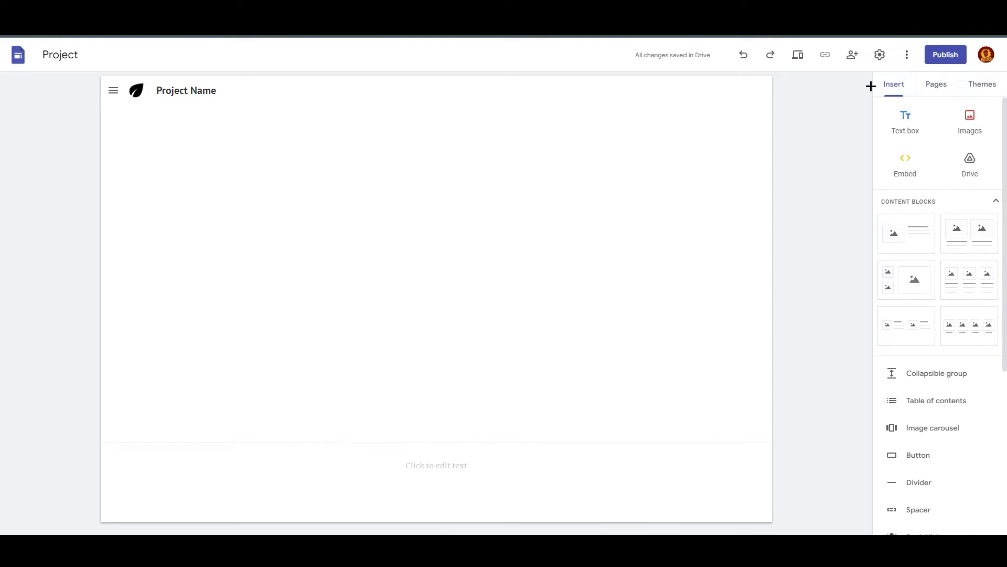
left_click_drag(1003, 148, 1003, 317)
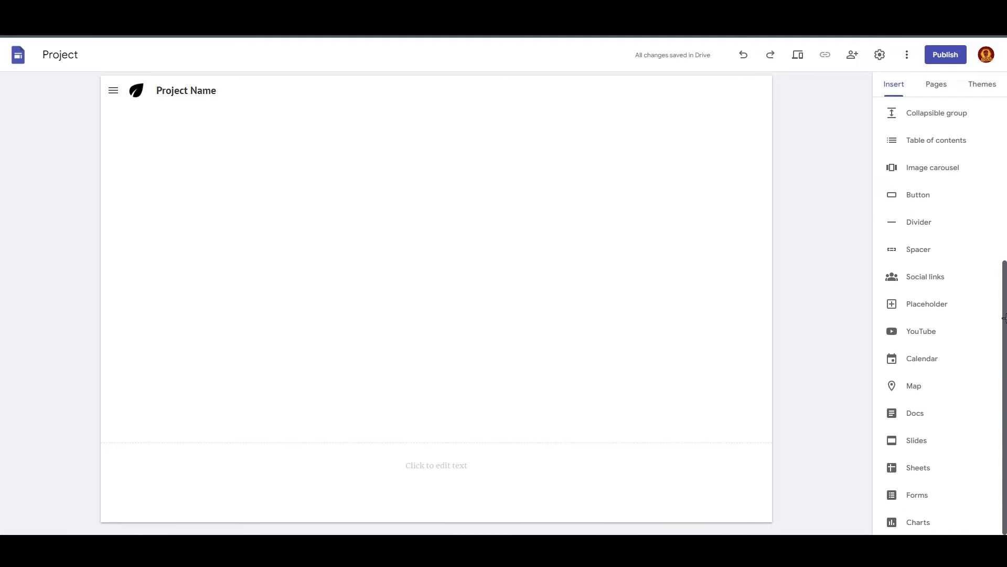
left_click(930, 494)
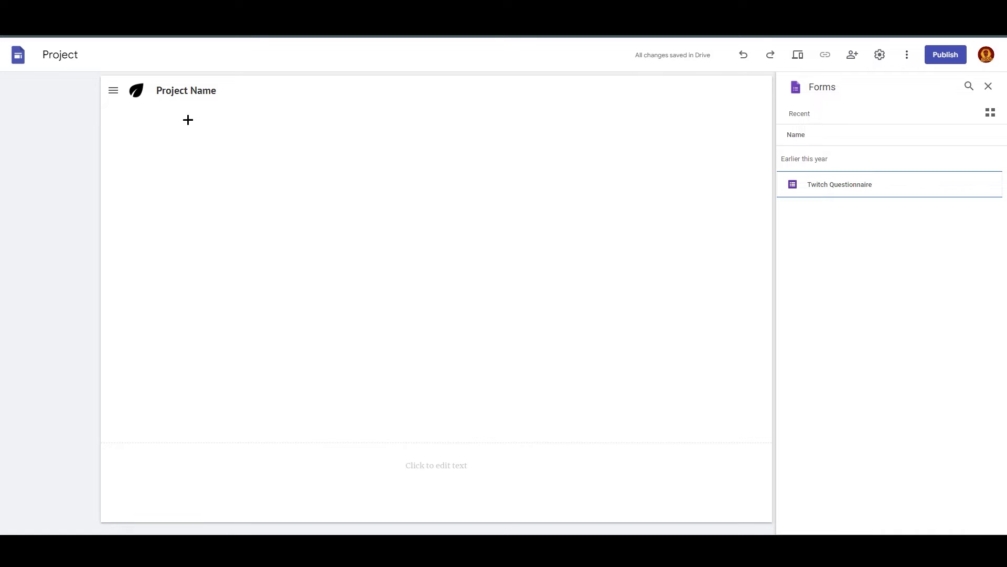
Search Google for 'google forms' in a new Chrome tab.
key("ctrl+t")
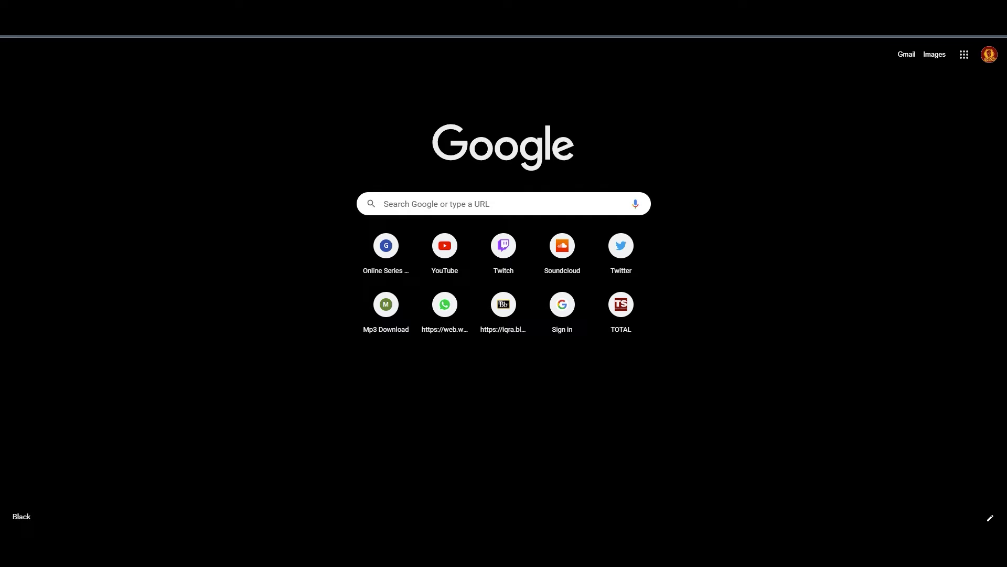
type("google for")
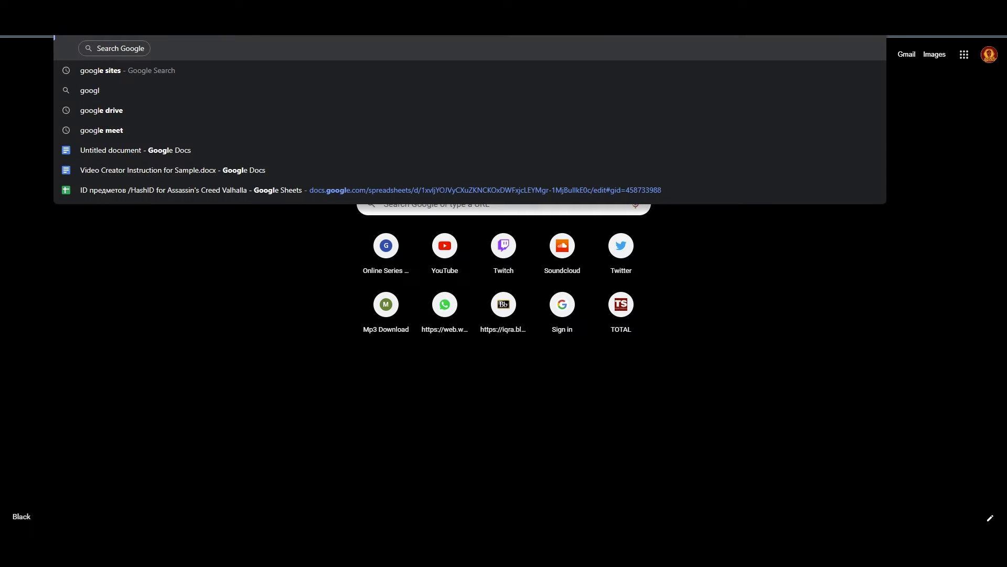
key("Escape")
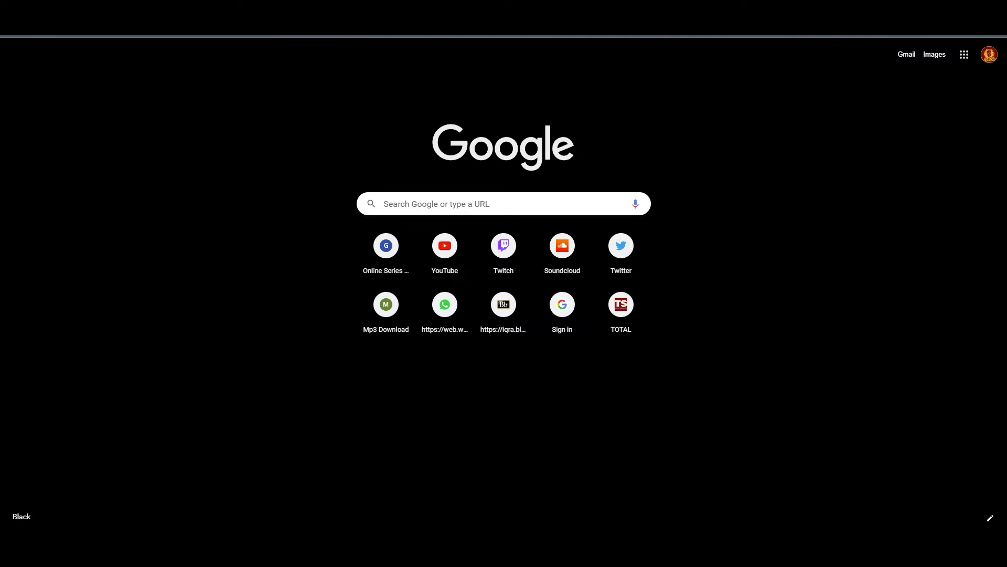
key("Return")
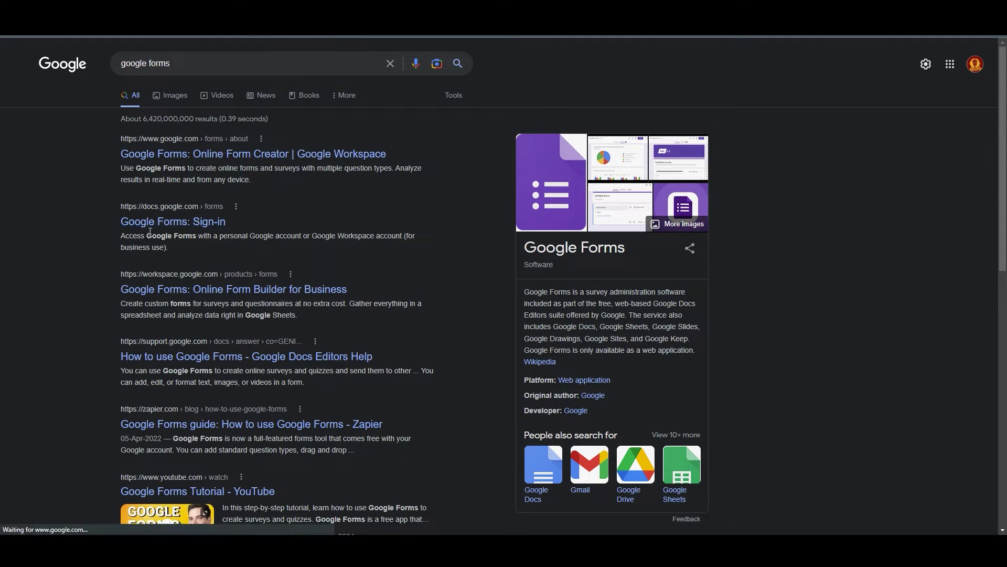
Preview the Contact Information template in Google Forms, then return to the Forms home page.
left_click(536, 170)
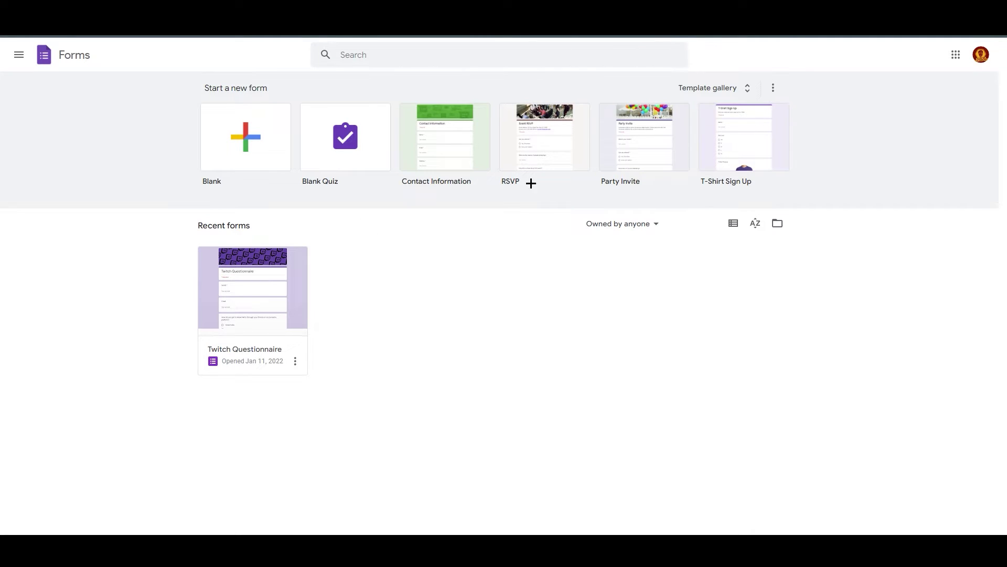
left_click(446, 156)
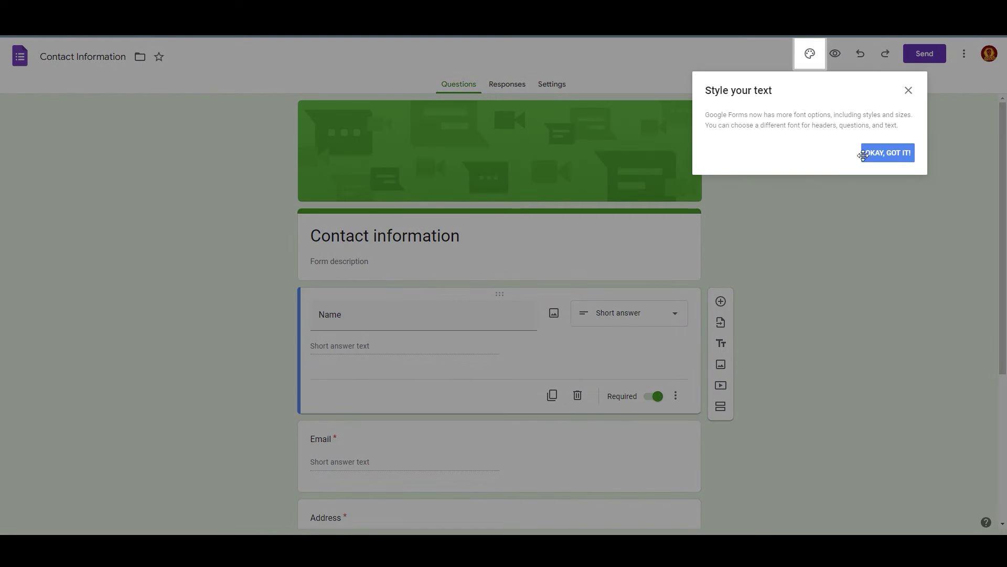
left_click(908, 90)
scroll(577, 242, "down", 2)
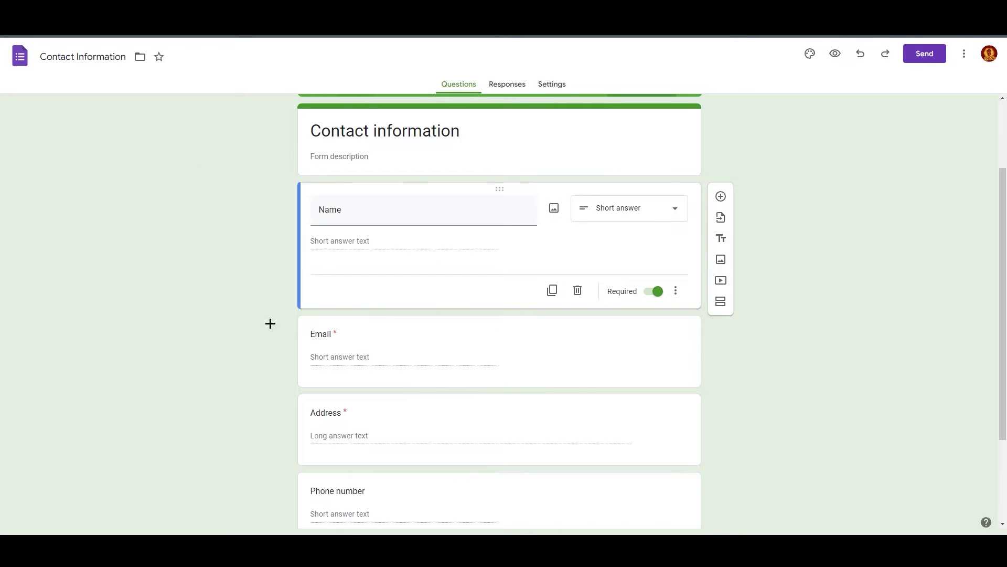
scroll(497, 442, "down", 2)
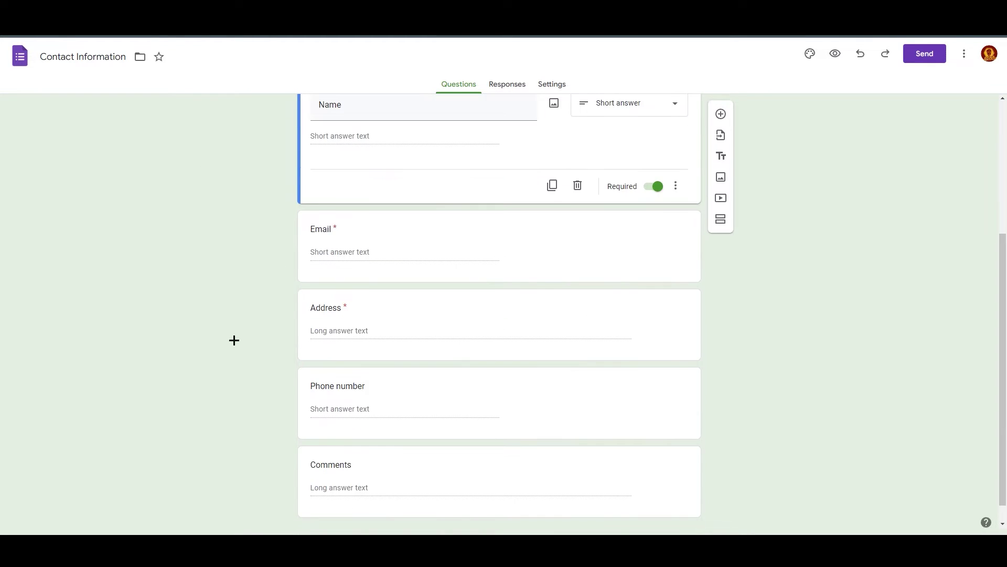
scroll(380, 268, "up", 3)
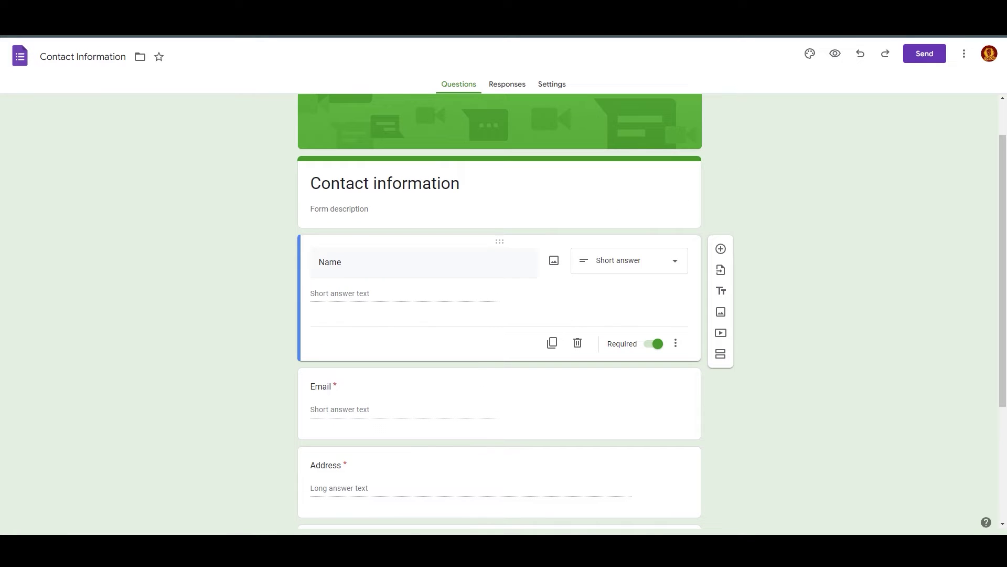
key("alt+Left")
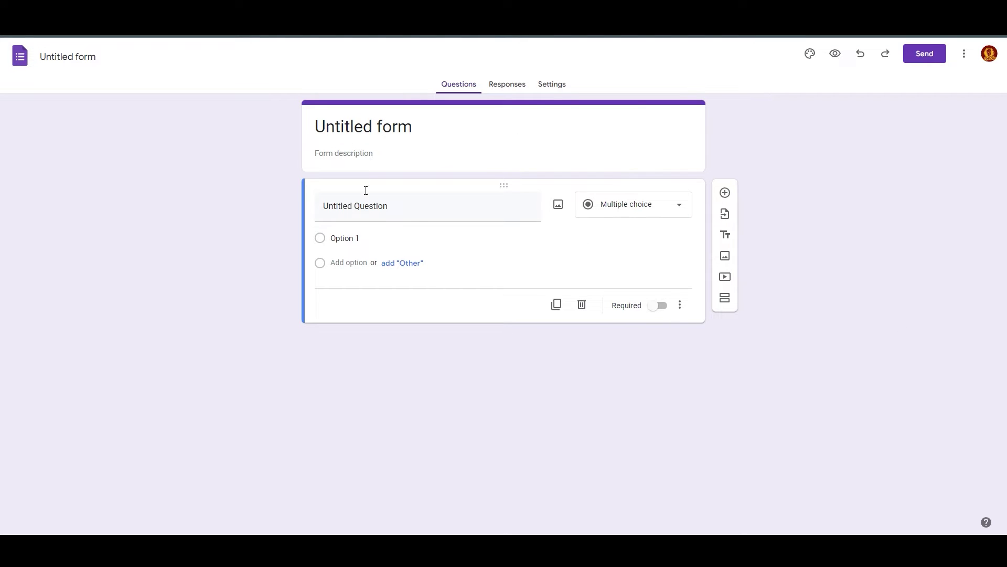
Title the form 'Contact Form' with the description 'Contact us'.
left_click(397, 127)
key("ctrl+a")
type("C")
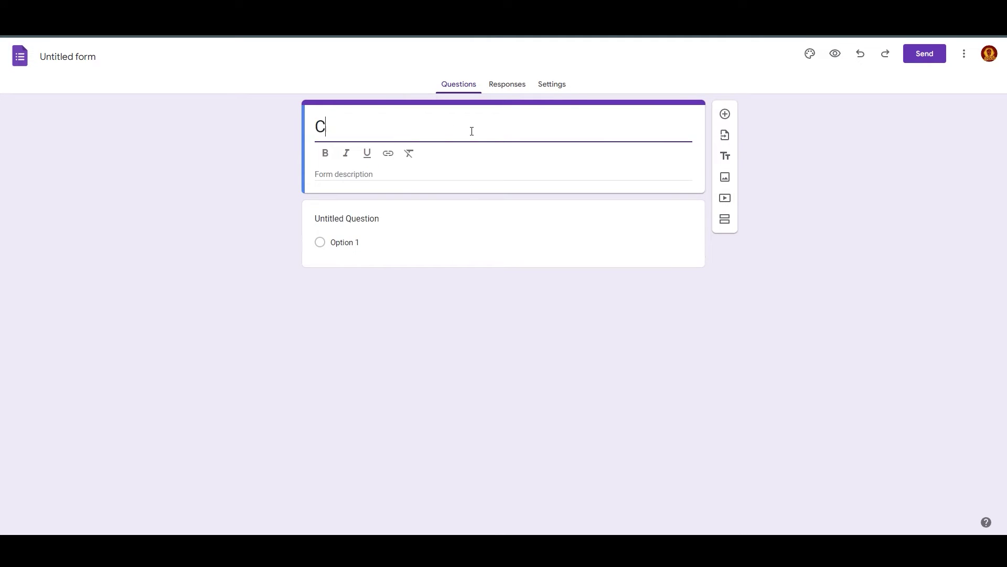
type("ontact Form")
left_click(374, 177)
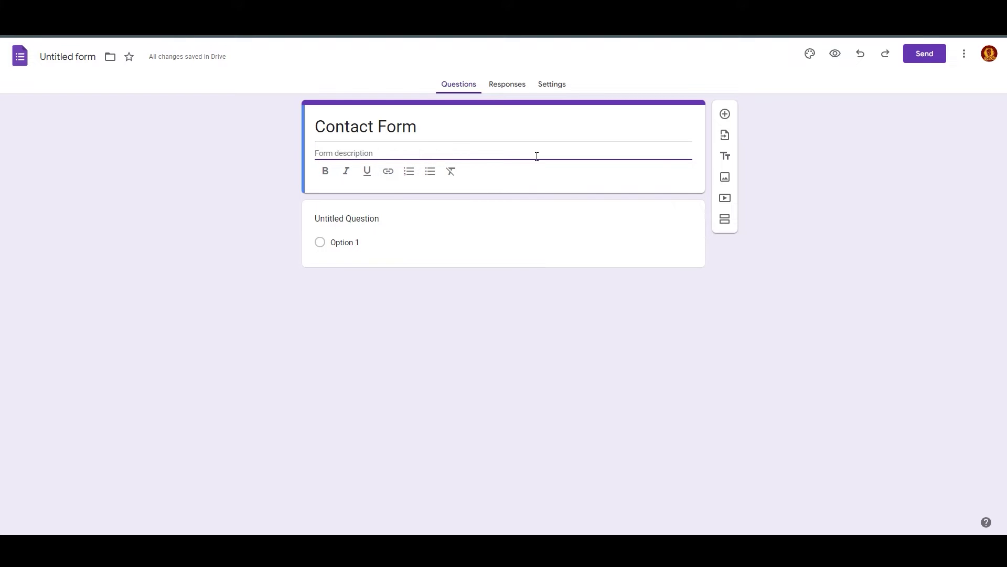
type("Contact us")
Make the first question a required short-answer question titled 'Name'.
left_click(360, 223)
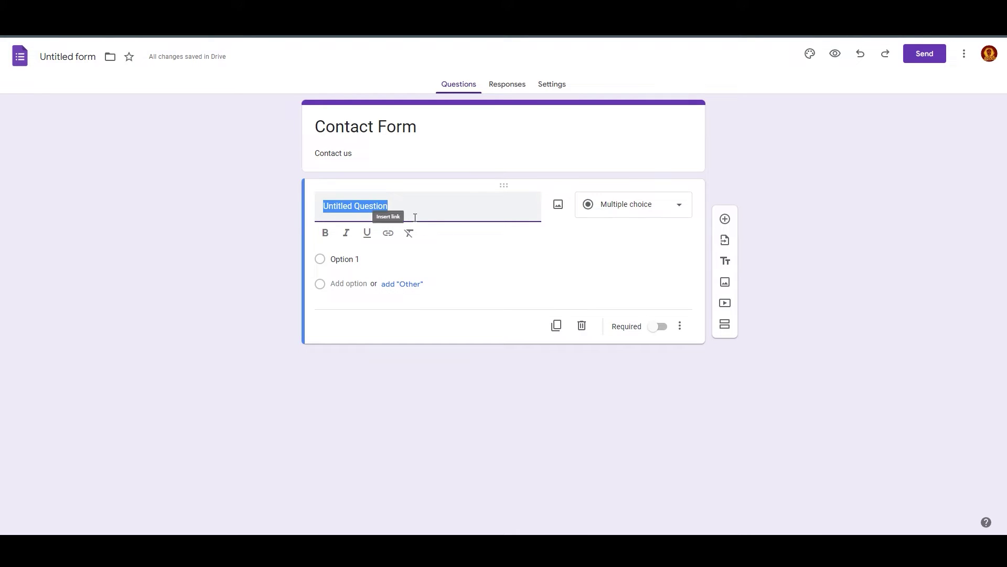
type("Name")
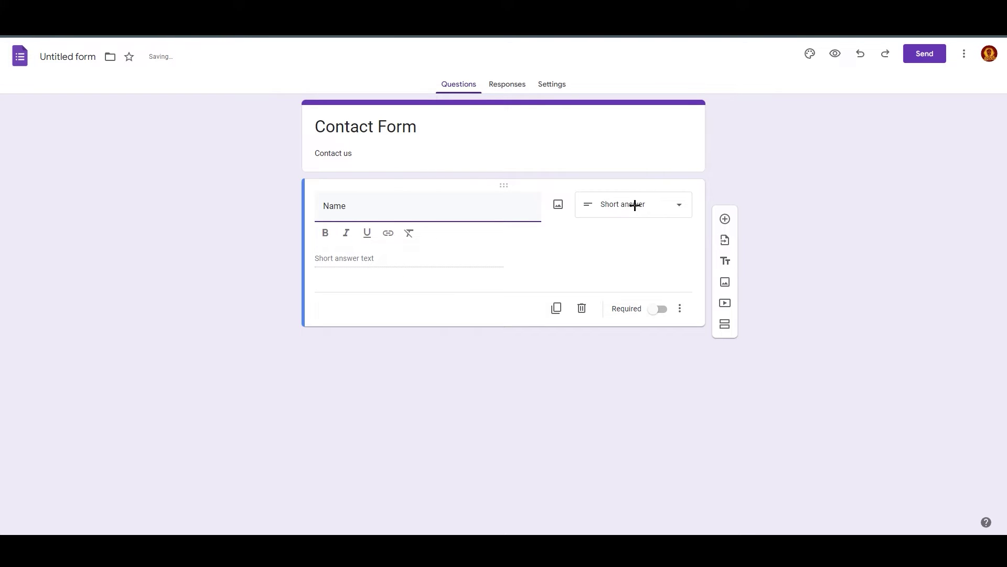
left_click(633, 205)
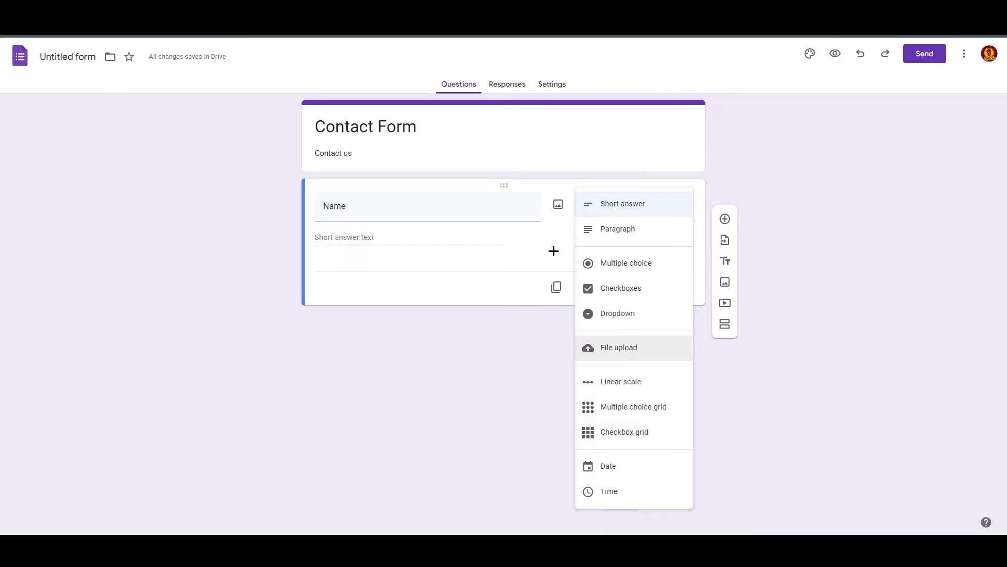
left_click(626, 204)
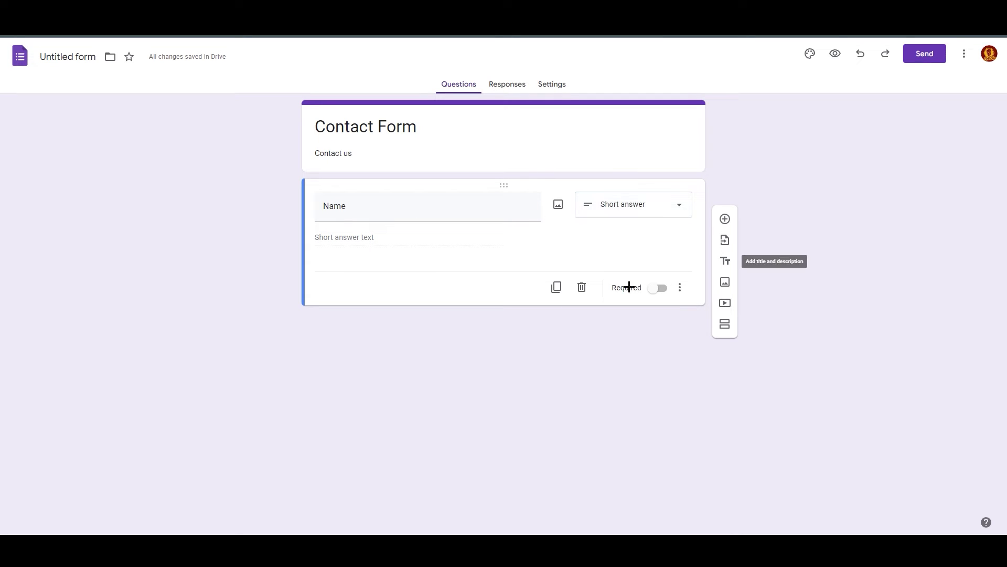
left_click(657, 288)
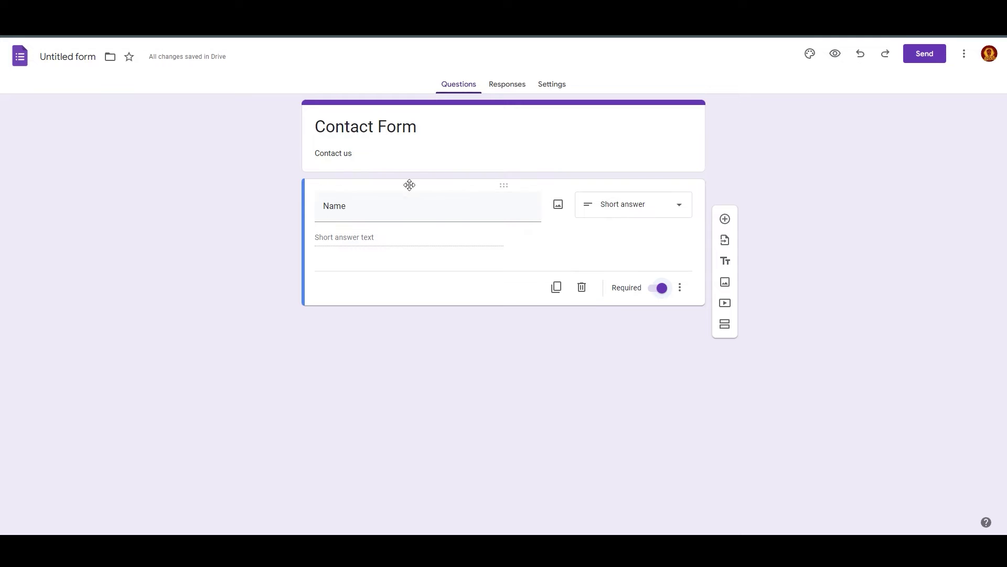
Add a required short-answer 'Email' question below Name.
left_click(724, 219)
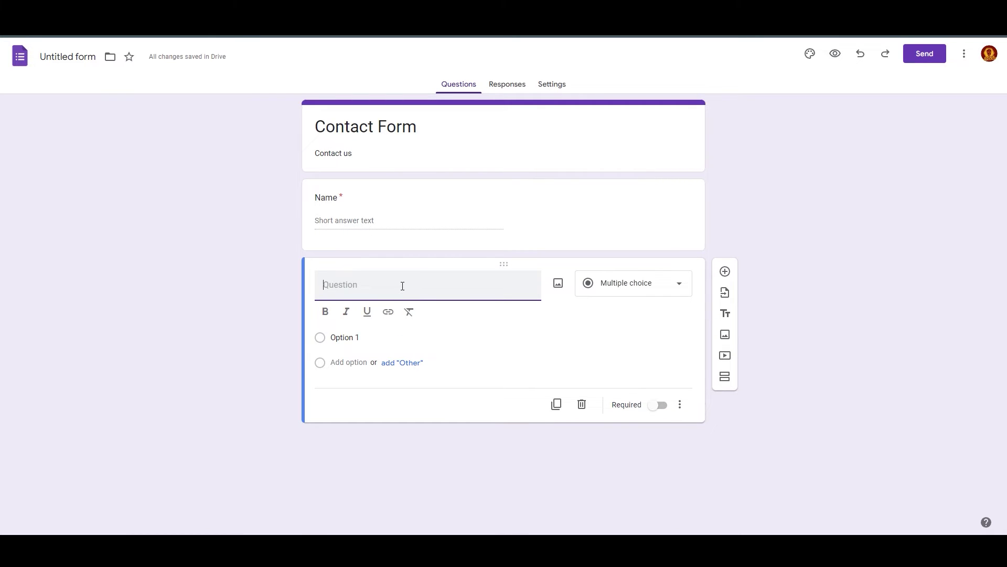
type("Email")
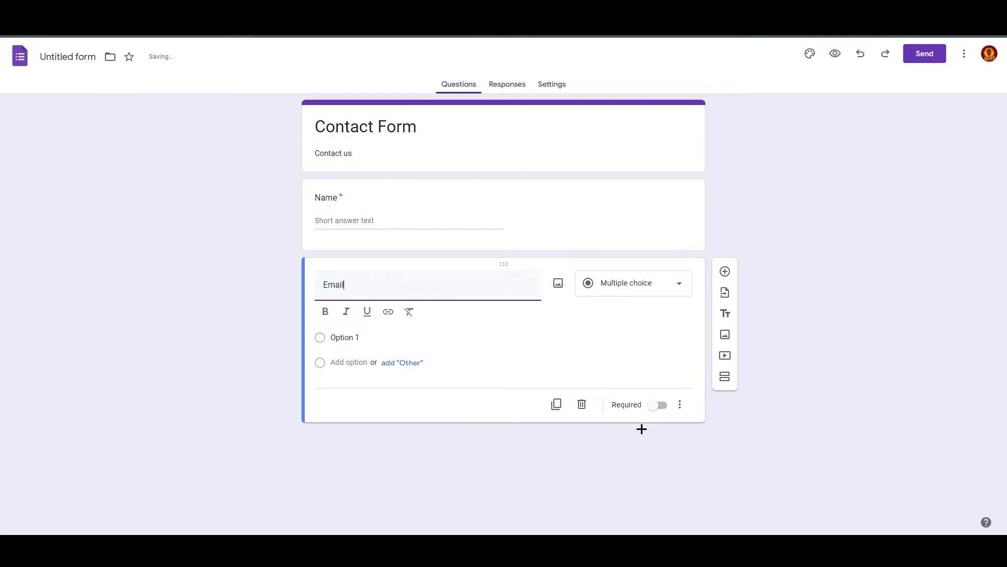
left_click(639, 284)
left_click(625, 218)
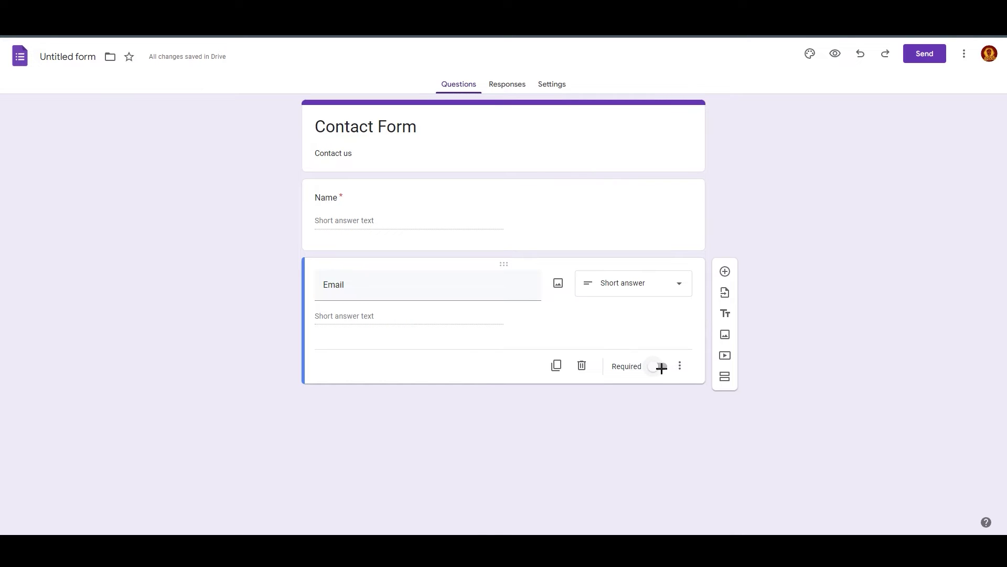
left_click(657, 367)
Add a required short-answer 'Phone No' question below Email.
left_click(725, 271)
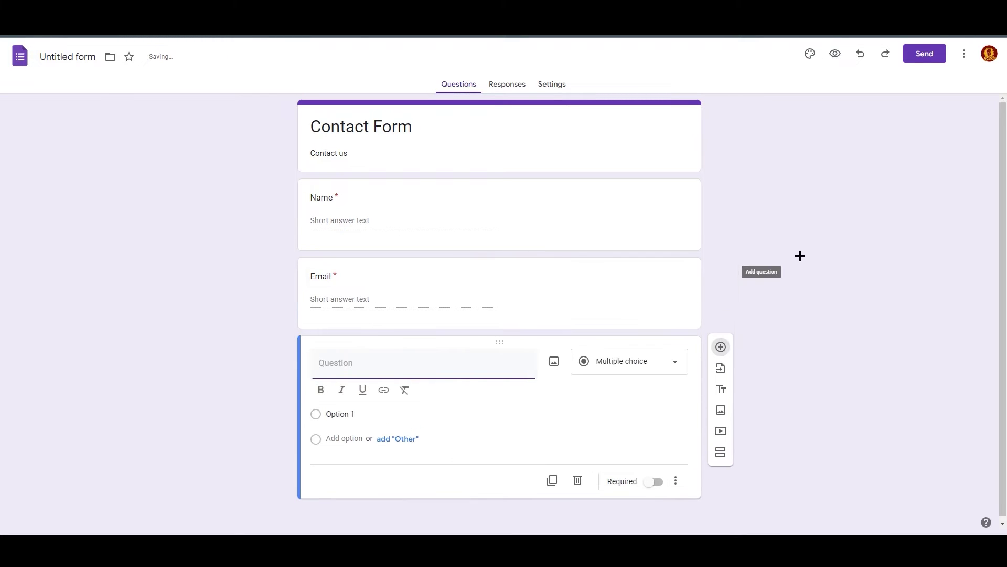
type("Phone")
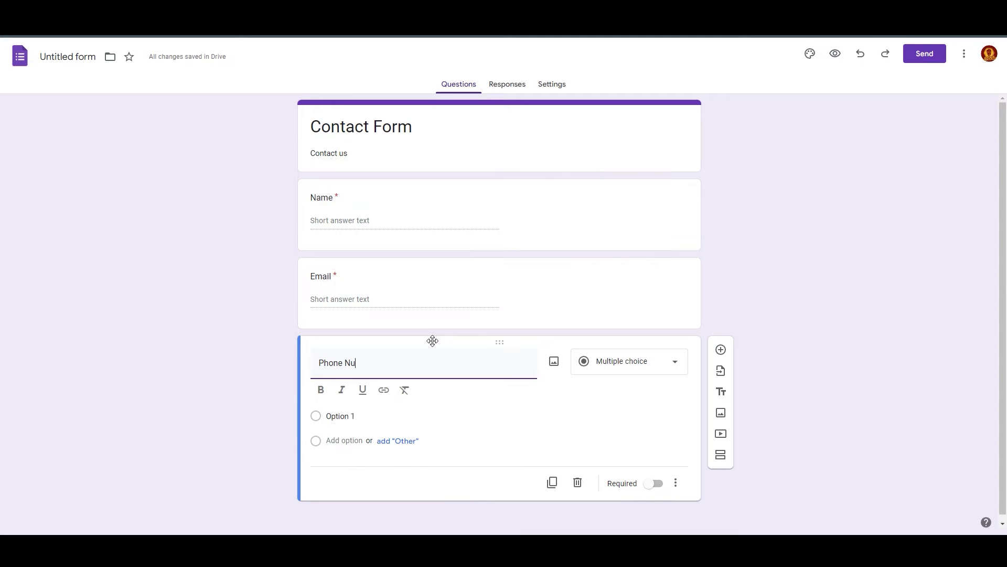
type(" No")
left_click(616, 358)
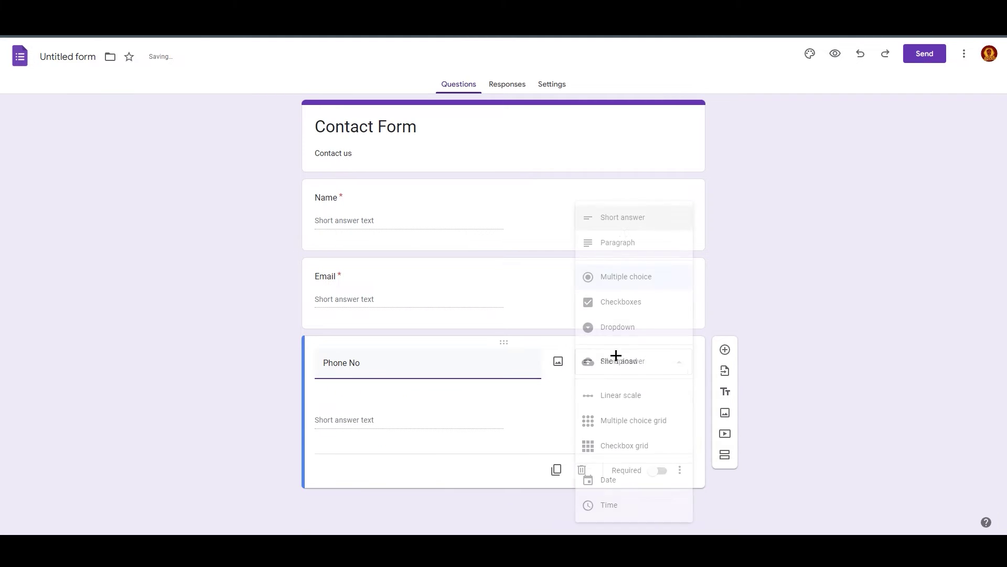
left_click(628, 220)
left_click(657, 445)
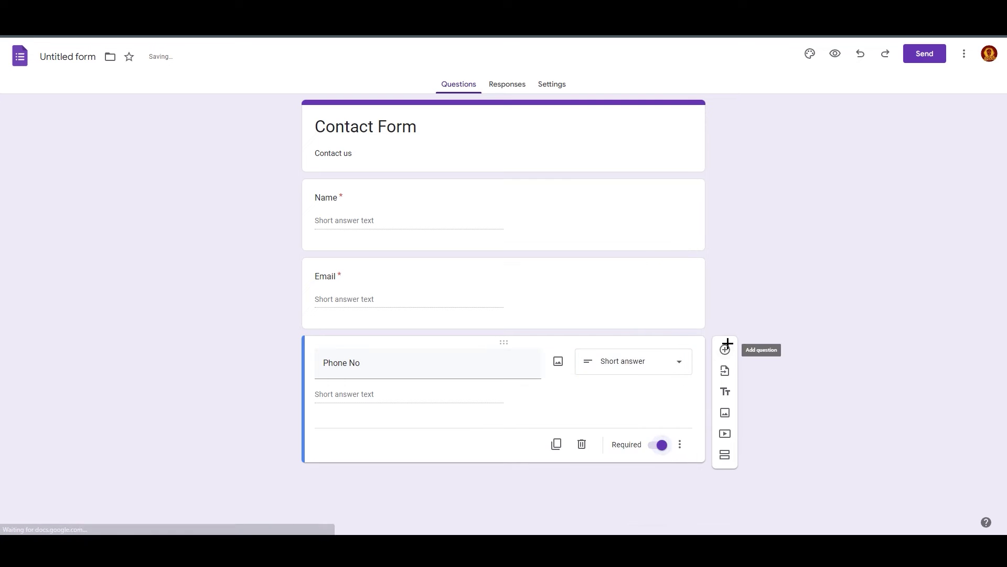
Add a required paragraph question titled 'Message' below Phone No.
left_click(725, 349)
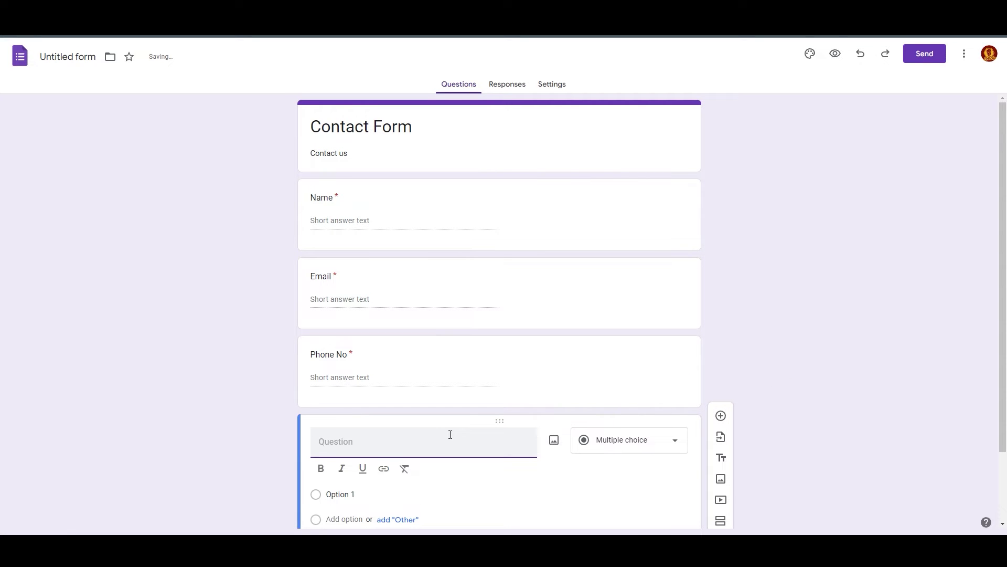
type("Message")
scroll(503, 446, "down", 2)
left_click(630, 356)
left_click(614, 321)
left_click(633, 374)
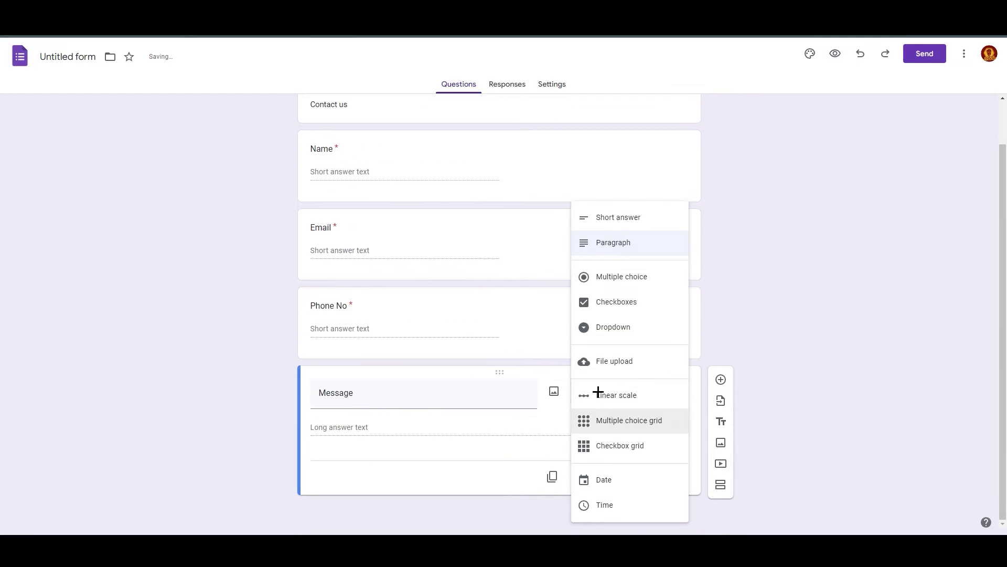
left_click(623, 243)
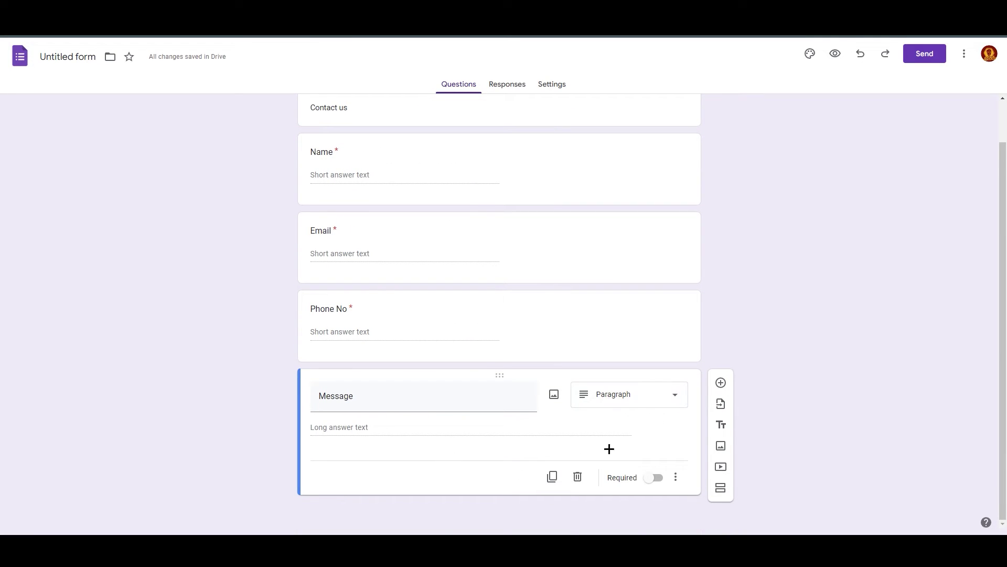
left_click(655, 477)
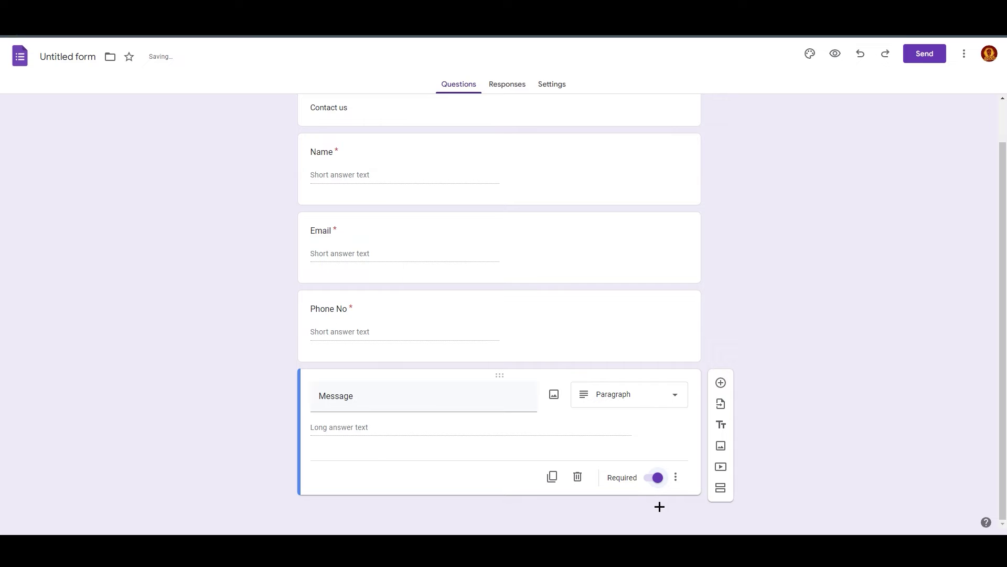
scroll(454, 414, "up", 1)
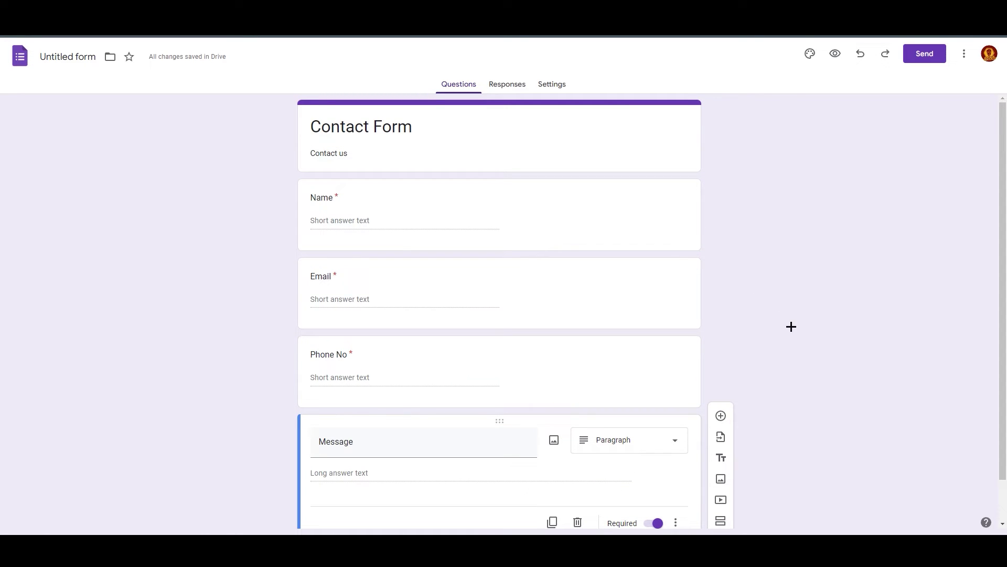
Set the form header to the open-book-and-feather image from the theme images.
left_click(809, 54)
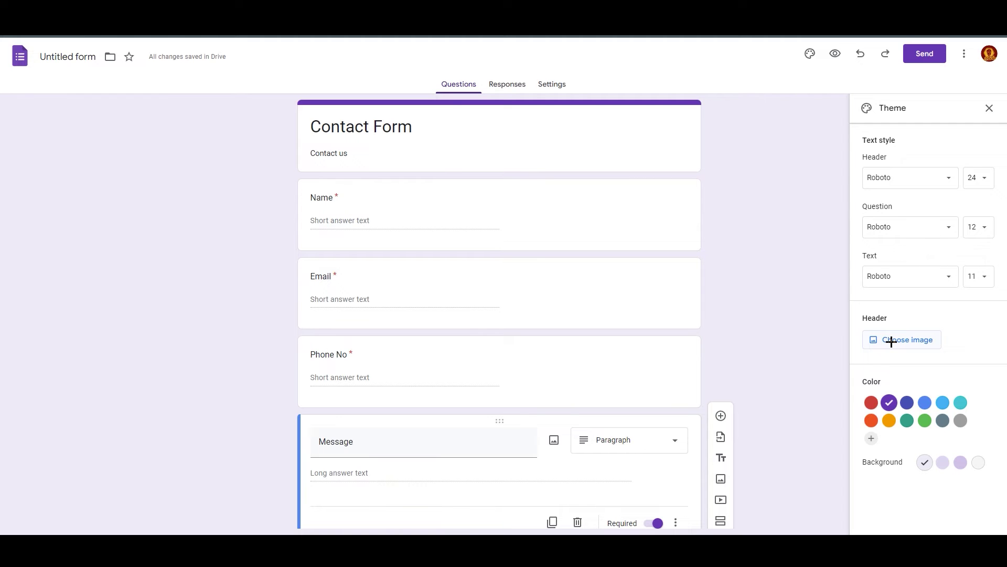
left_click(924, 335)
left_click(399, 171)
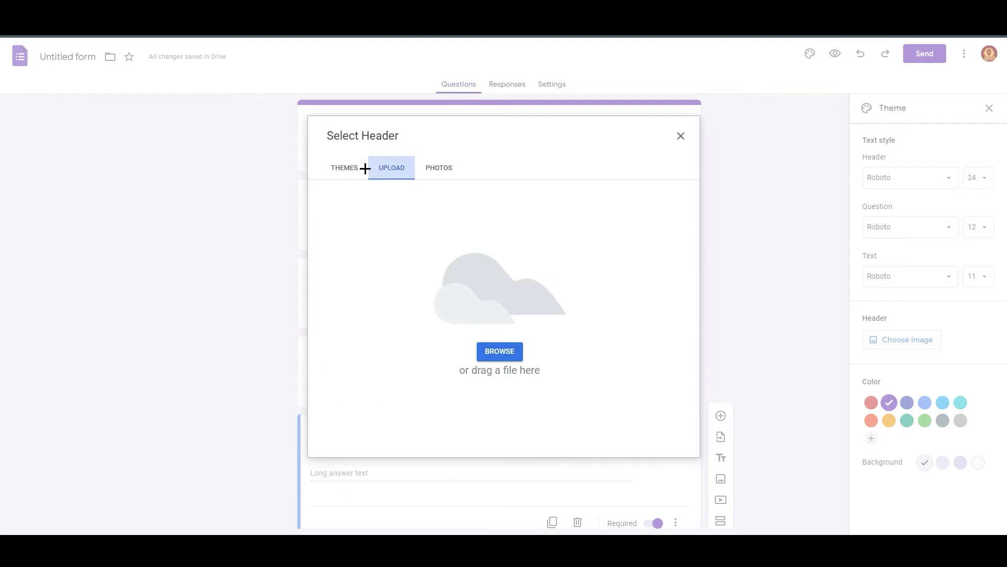
left_click(364, 167)
left_click(417, 168)
left_click(359, 173)
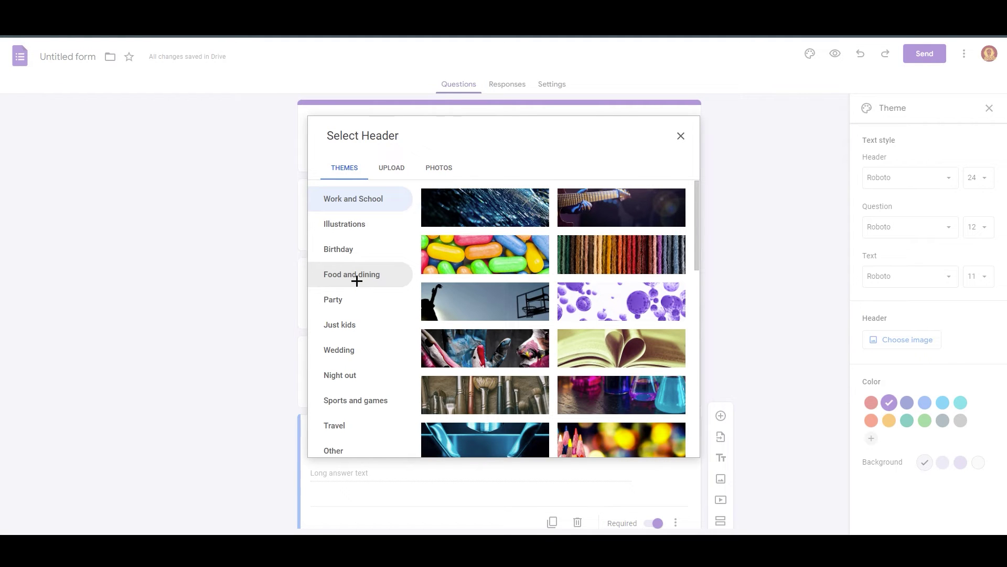
scroll(456, 383, "down", 15)
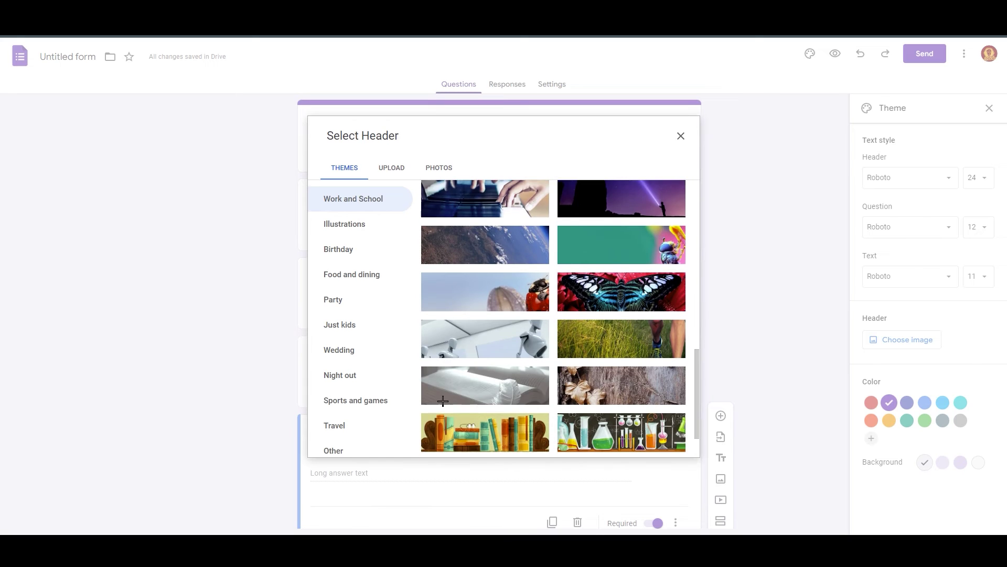
scroll(443, 401, "down", 4)
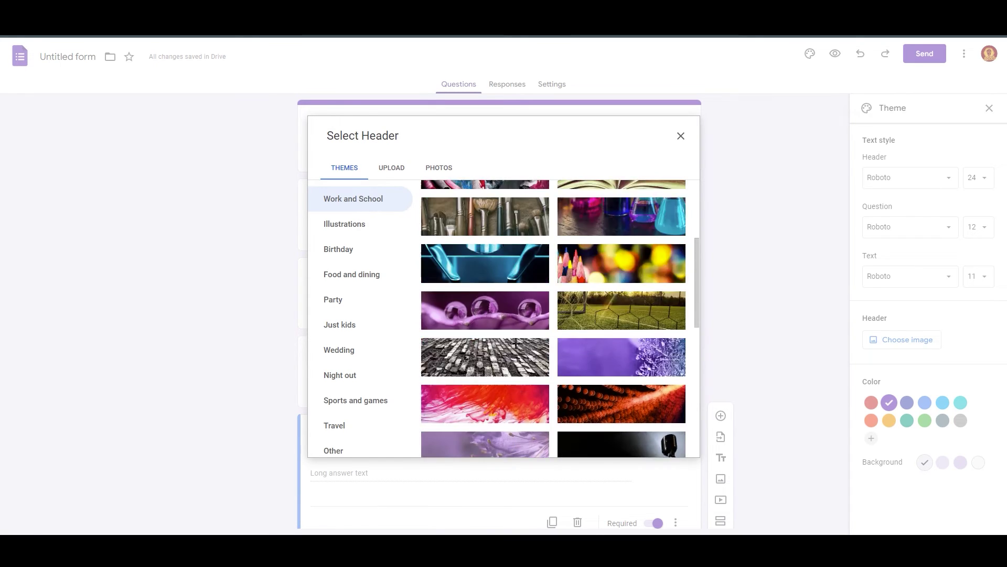
scroll(516, 343, "down", 5)
left_click(538, 327)
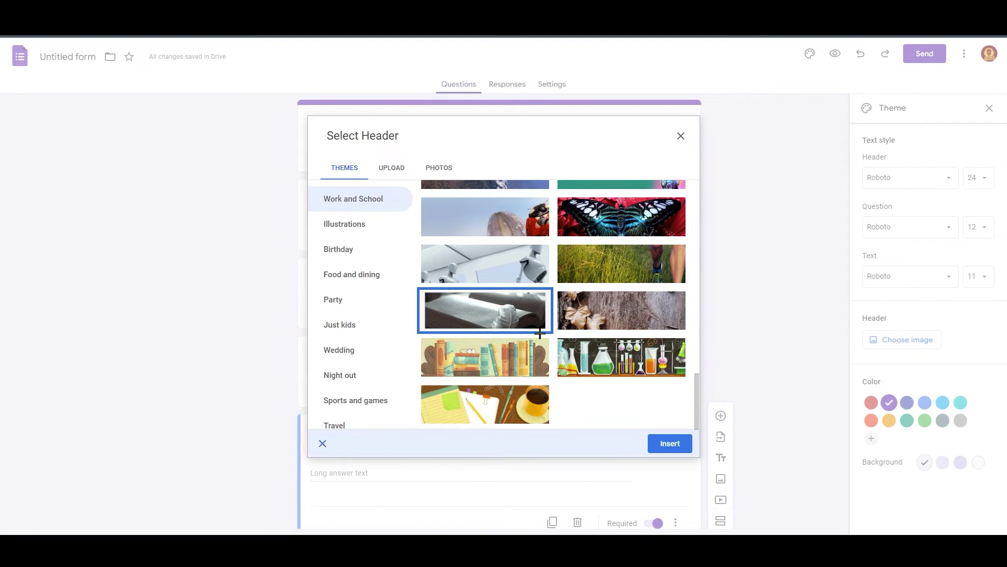
left_click(682, 443)
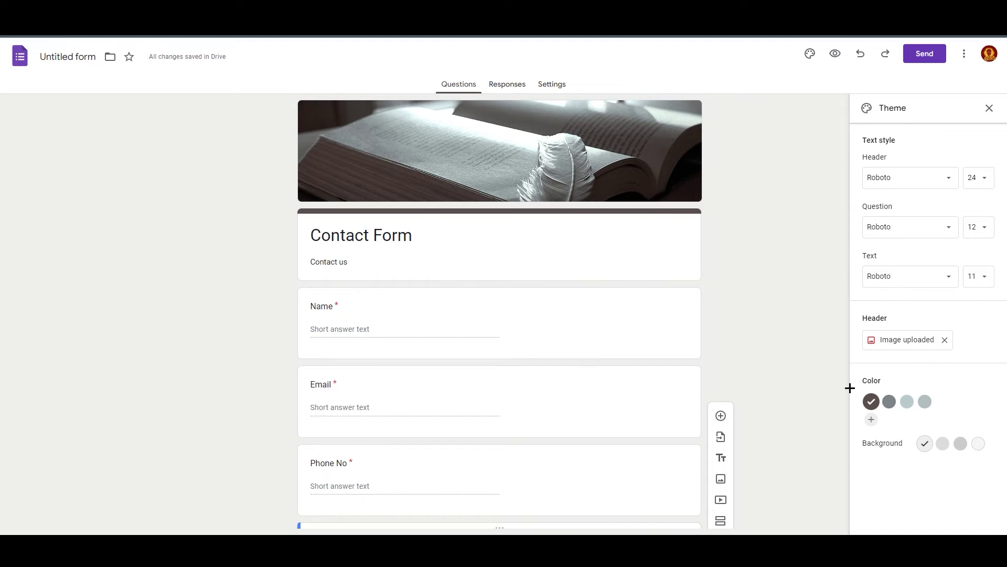
Choose the darker grey page background, keeping the Roboto header font.
left_click(960, 443)
left_click(942, 443)
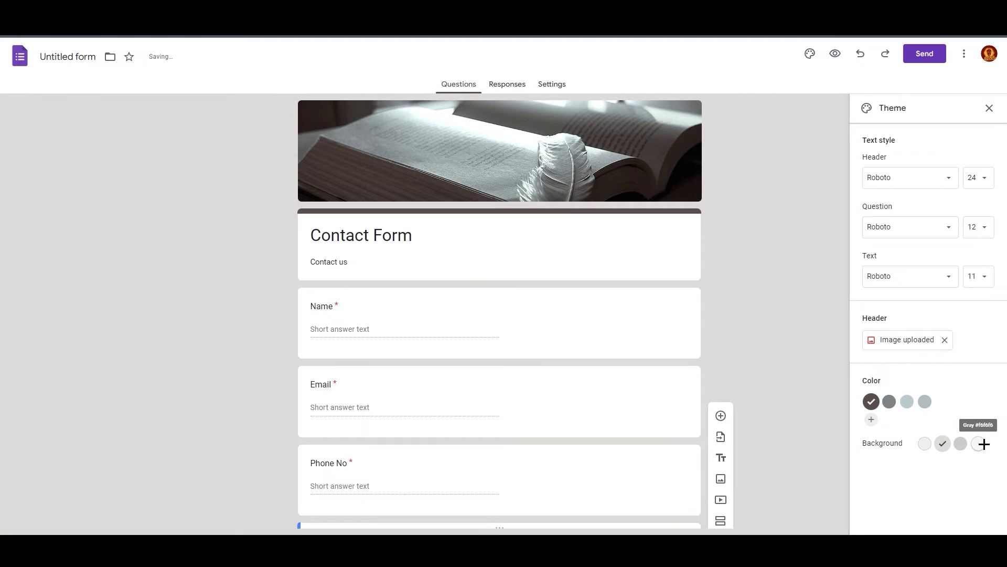
left_click(978, 443)
left_click(960, 443)
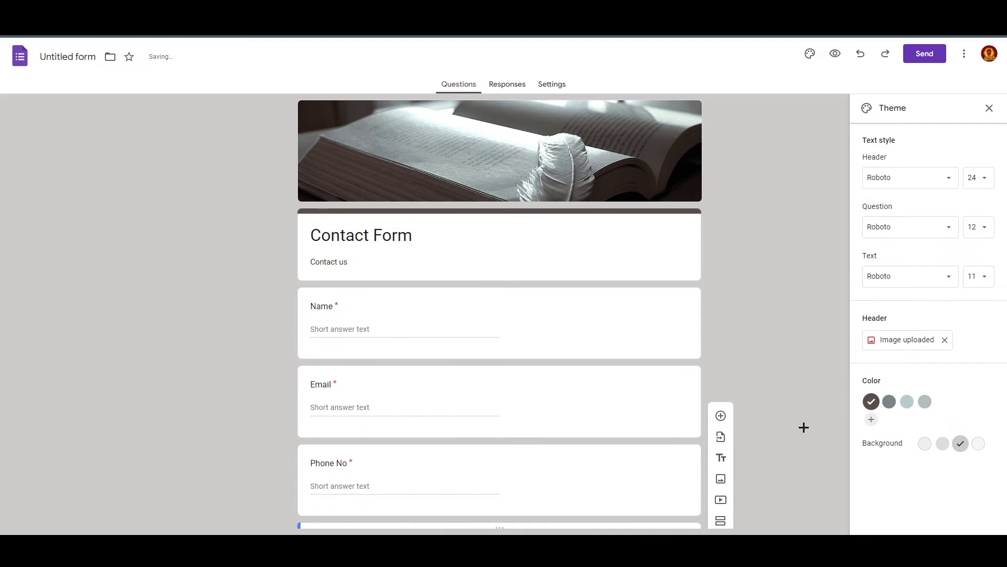
scroll(758, 396, "down", 3)
left_click(930, 178)
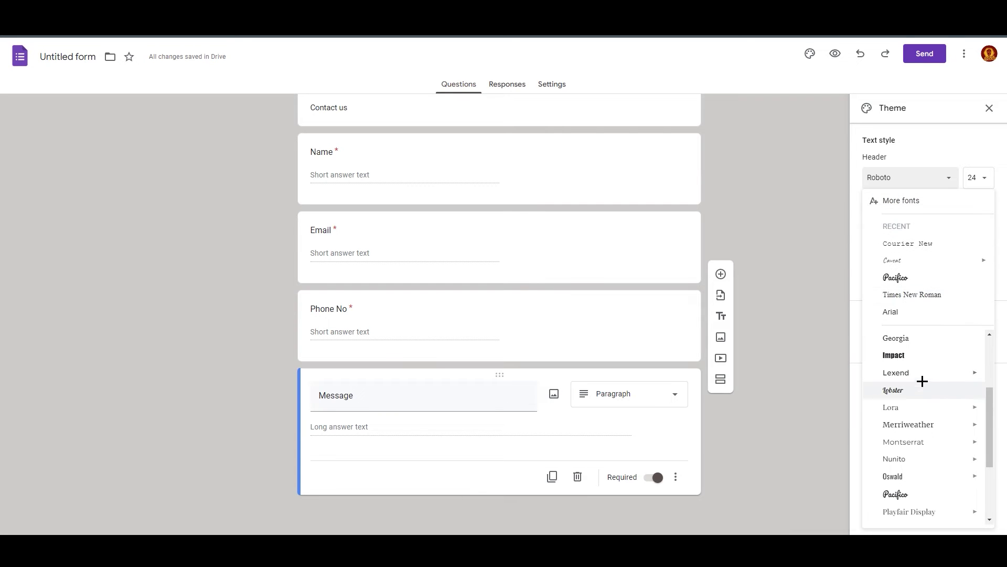
left_click(859, 371)
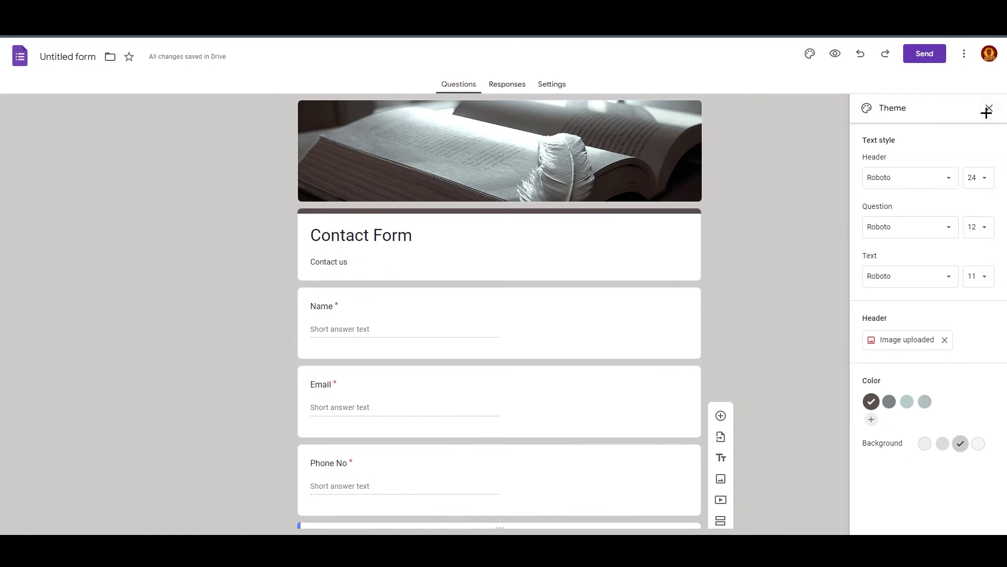
left_click(989, 108)
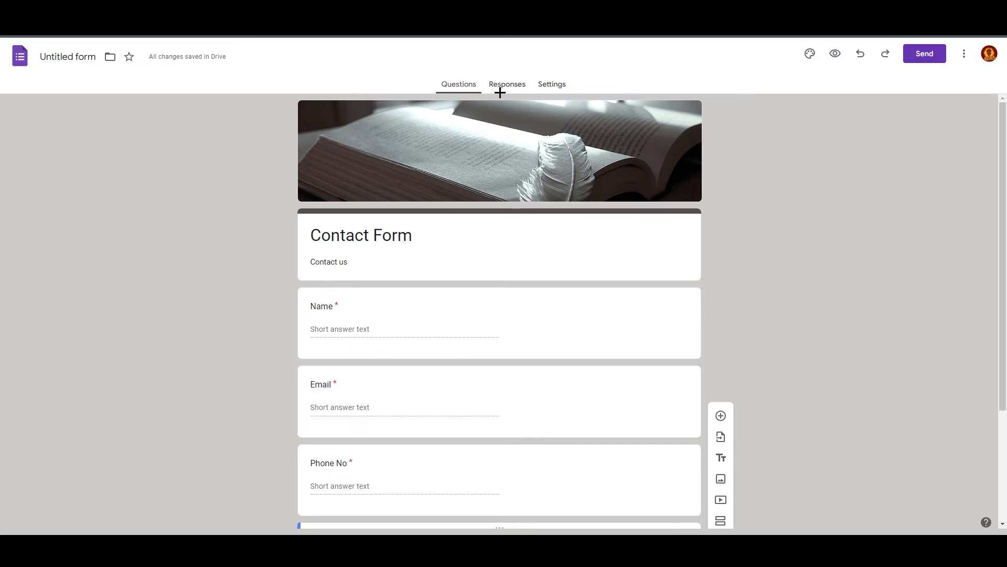
Confirm the form has 0 responses, then move to the form's Settings page.
scroll(429, 247, "down", 3)
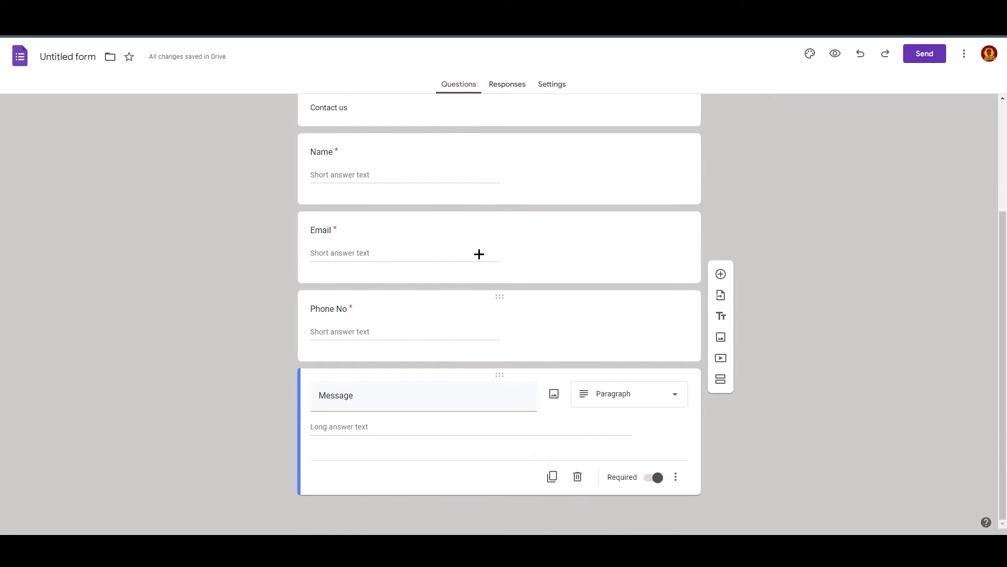
left_click(509, 86)
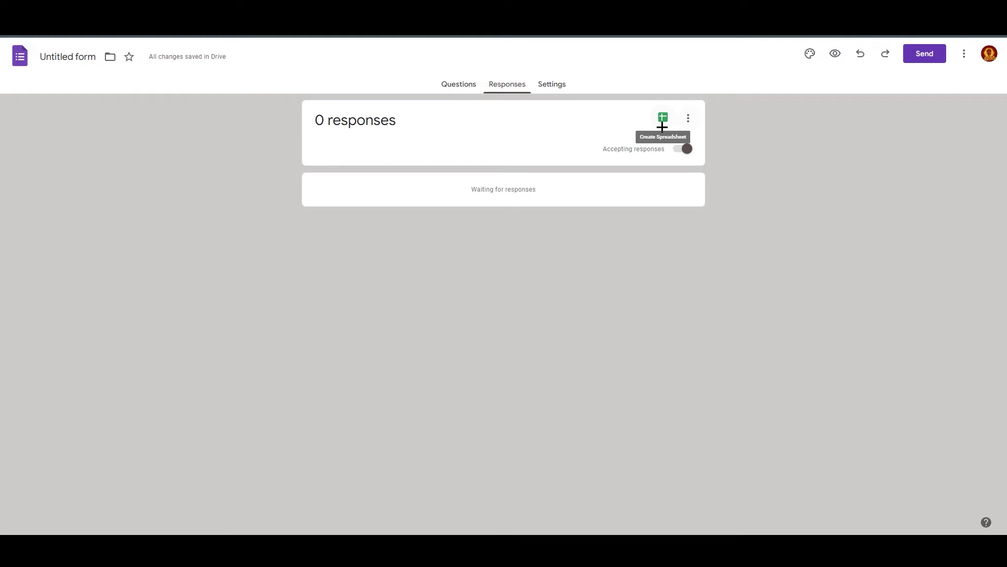
left_click(663, 117)
left_click(453, 85)
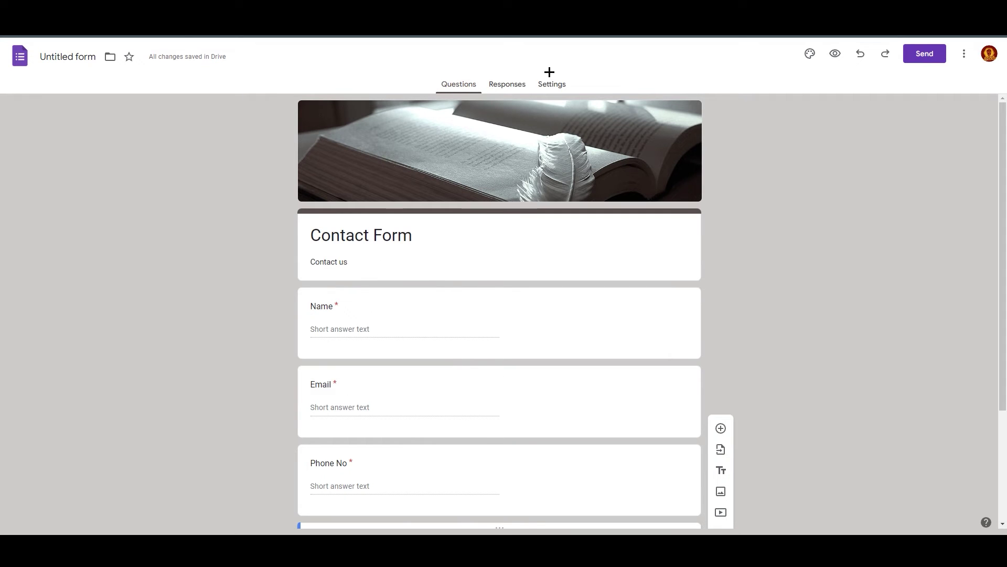
left_click(508, 85)
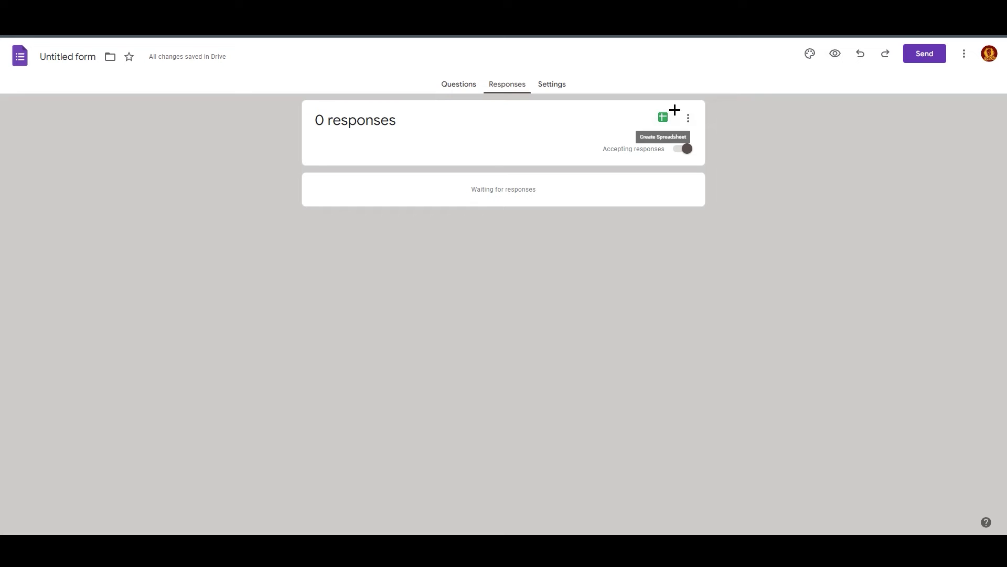
left_click(553, 85)
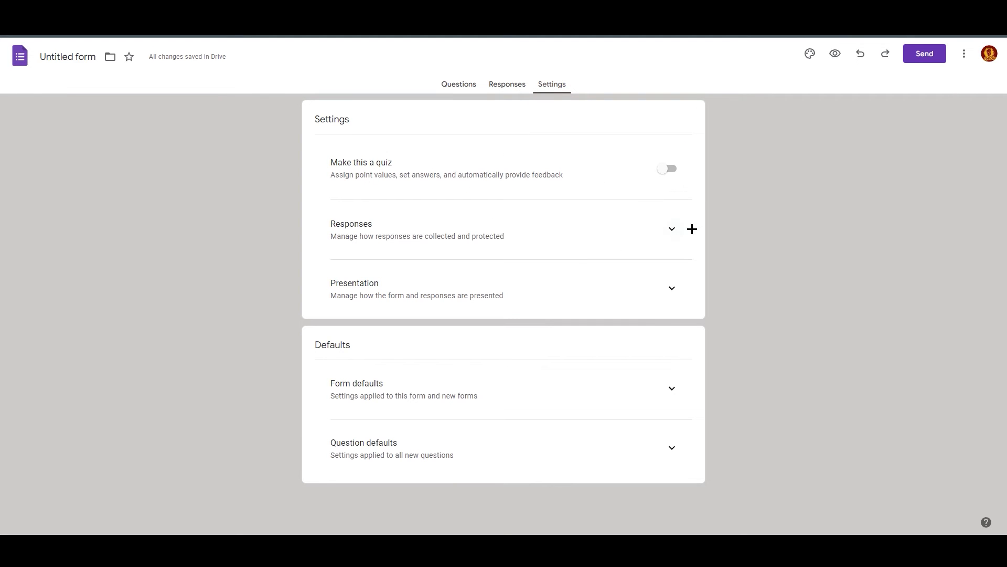
Turn on 'Disable autosave for all respondents' in the Responses settings.
left_click(672, 228)
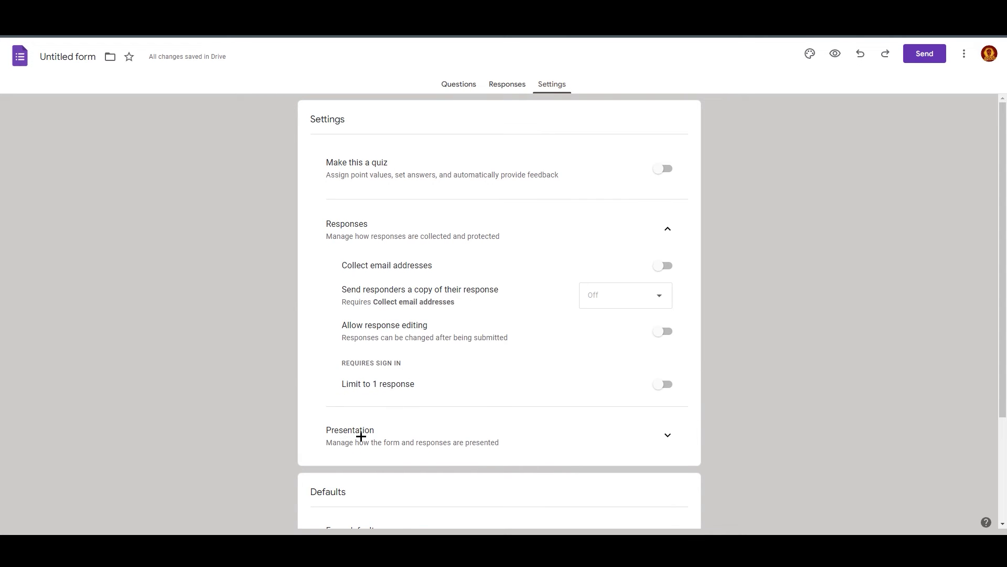
scroll(614, 385, "down", 3)
left_click(662, 304)
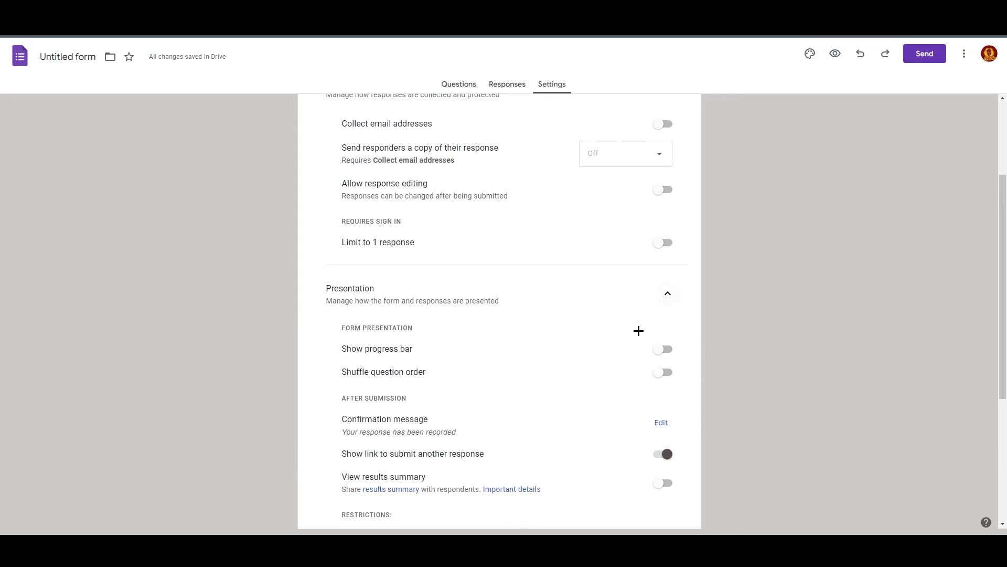
scroll(538, 394, "down", 3)
left_click(663, 379)
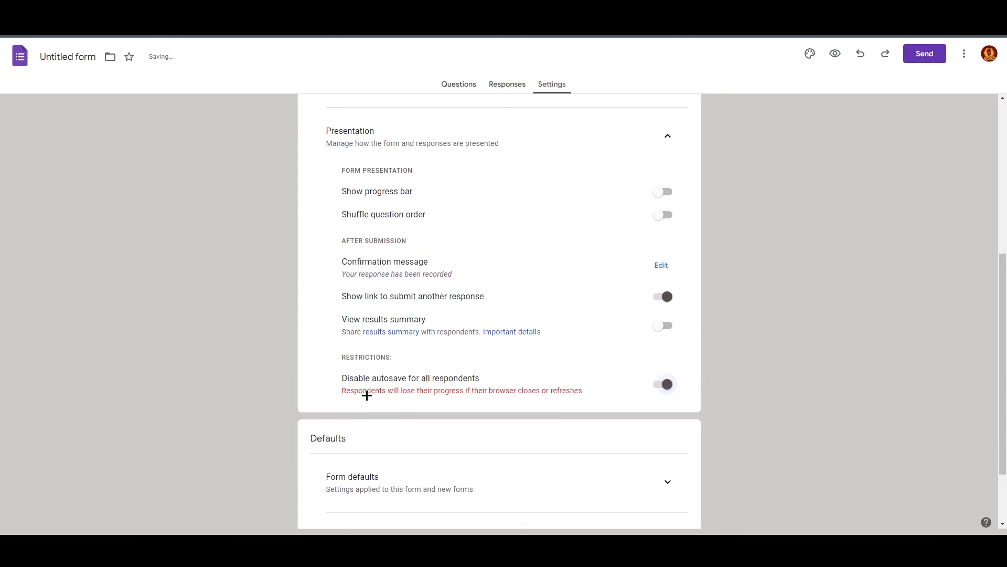
left_click_drag(339, 384, 515, 371)
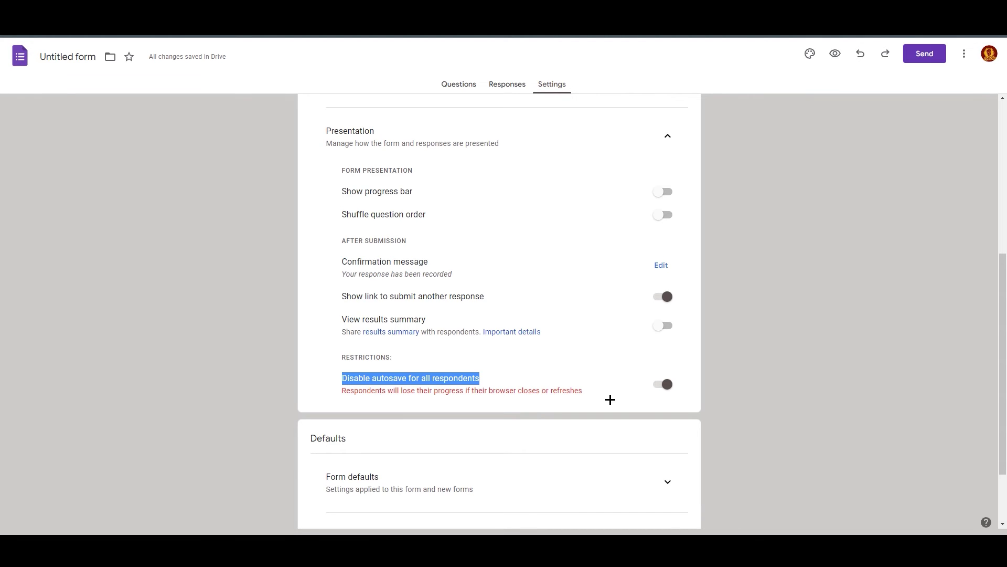
scroll(361, 289, "up", 6)
scroll(528, 263, "down", 5)
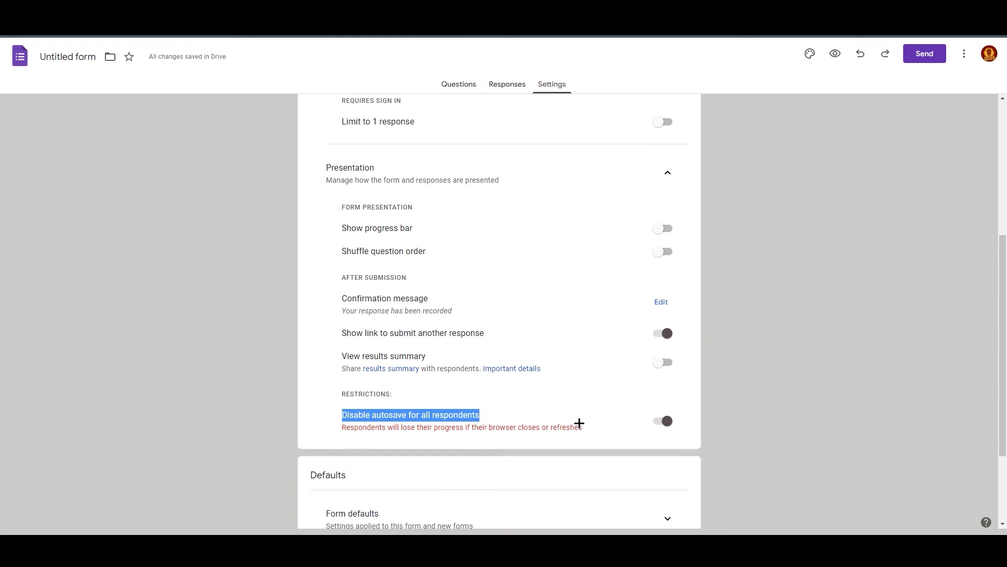
scroll(579, 422, "down", 3)
scroll(661, 427, "up", 7)
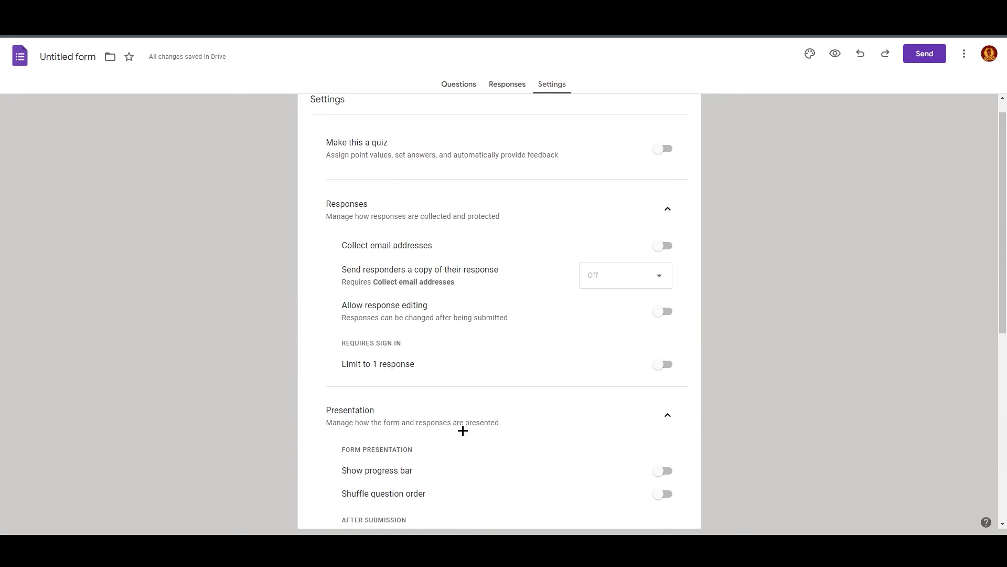
Return to the Questions page to review the Contact Form.
left_click(463, 85)
scroll(420, 359, "down", 3)
scroll(420, 360, "up", 3)
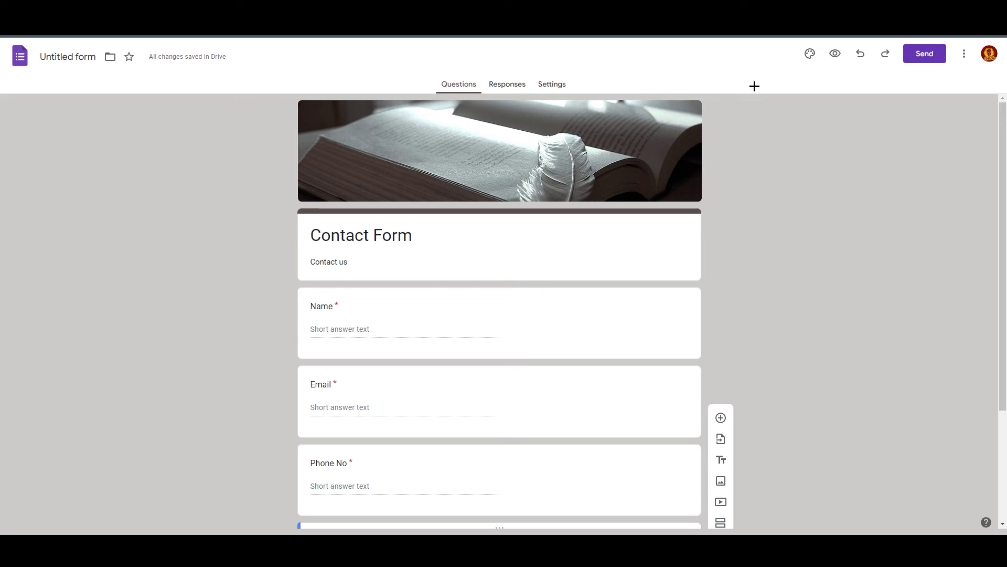
Preview the Contact Form as respondents see it, then close the preview to return to editing.
left_click(834, 55)
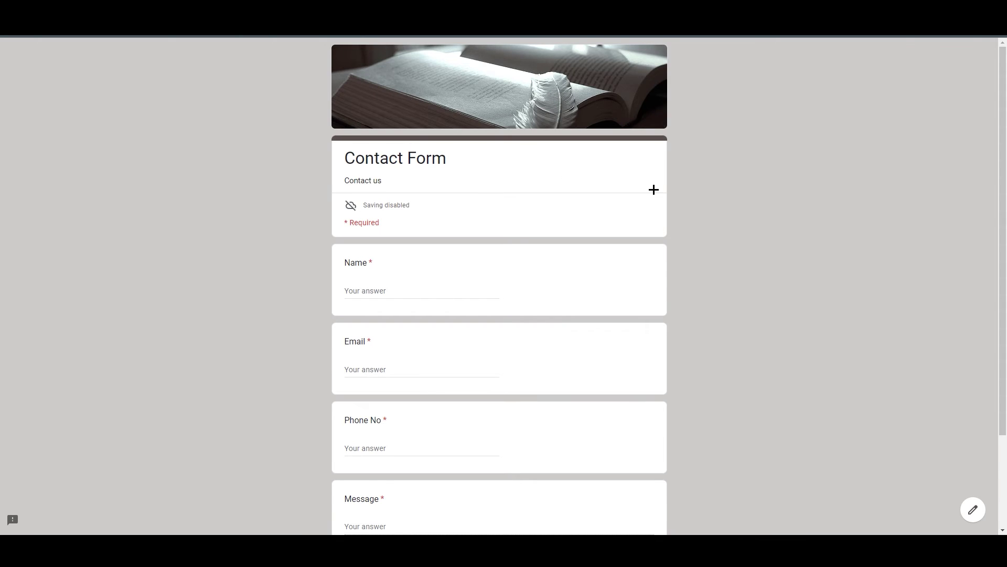
scroll(697, 215, "down", 3)
scroll(699, 356, "up", 3)
key("ctrl+w")
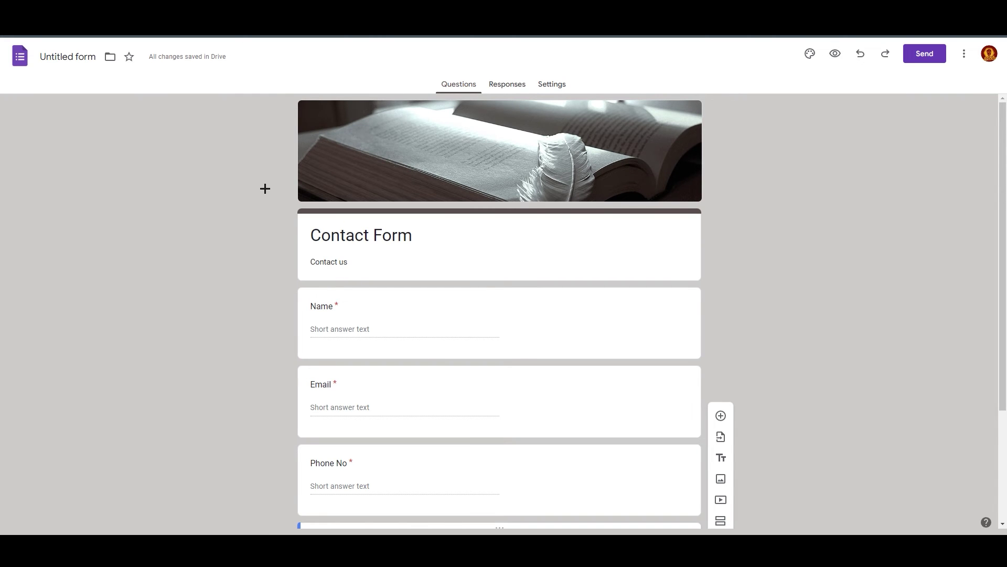
Append 'For Website' to the form's name so it reads 'Contact Form For Website'.
left_click(84, 56)
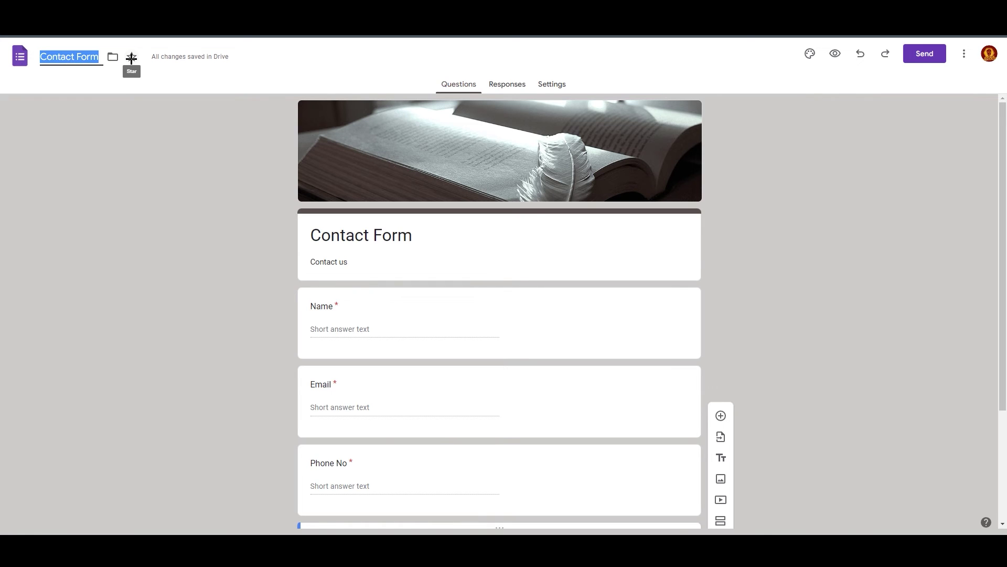
key("End")
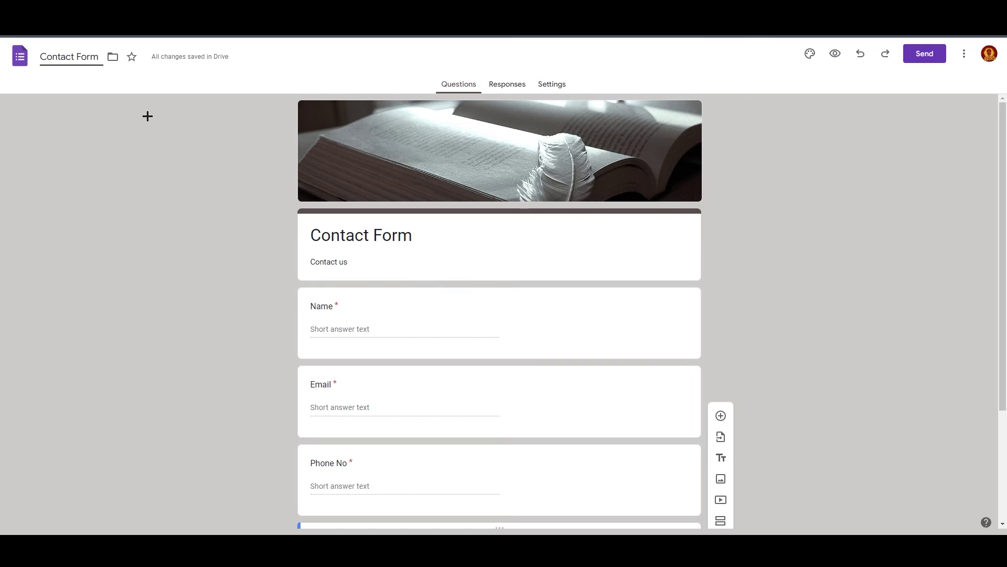
type("For Web")
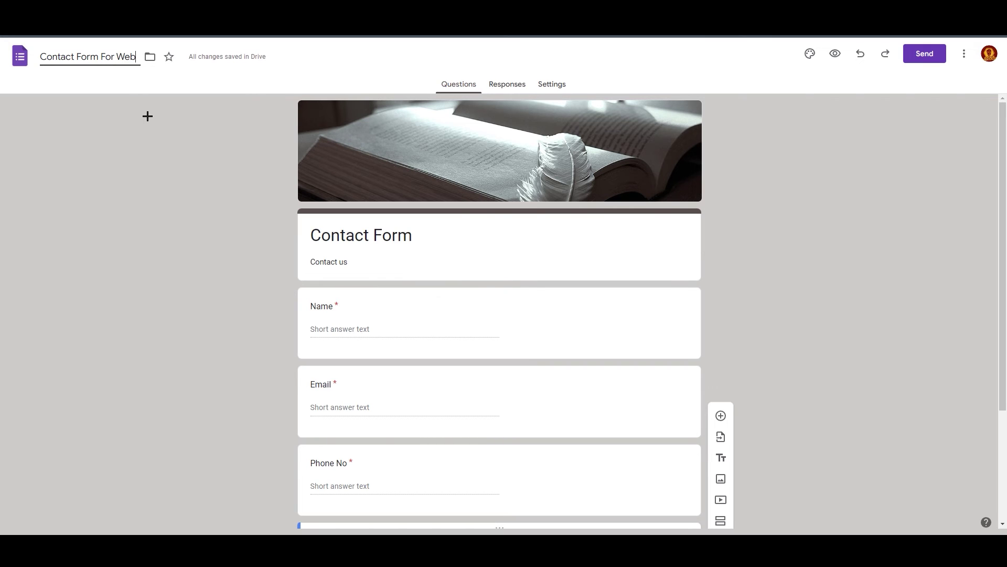
type("iste")
left_click(211, 157)
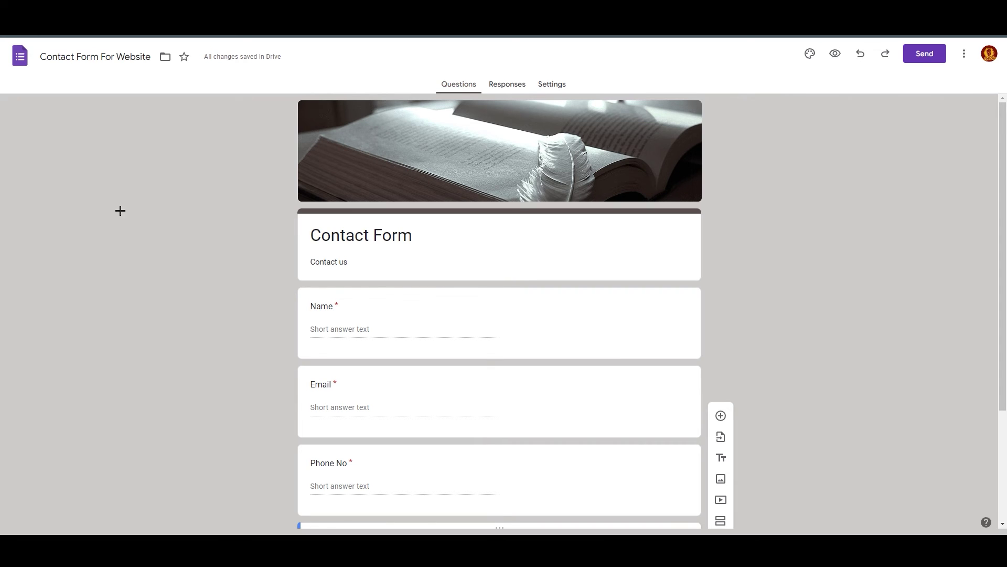
From the Forms home list, move the unused Contact Information form to the trash.
left_click(21, 52)
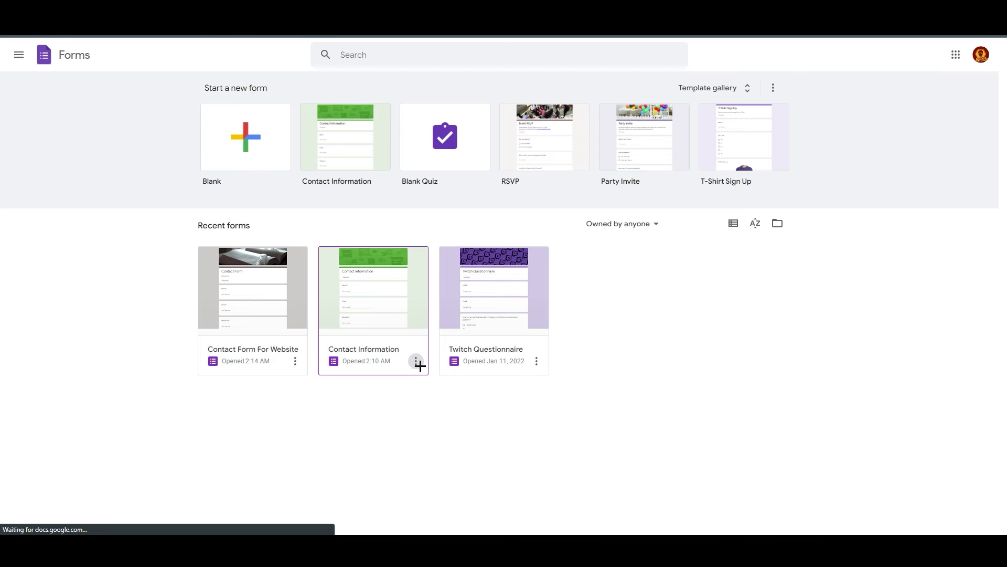
left_click(416, 361)
left_click(427, 406)
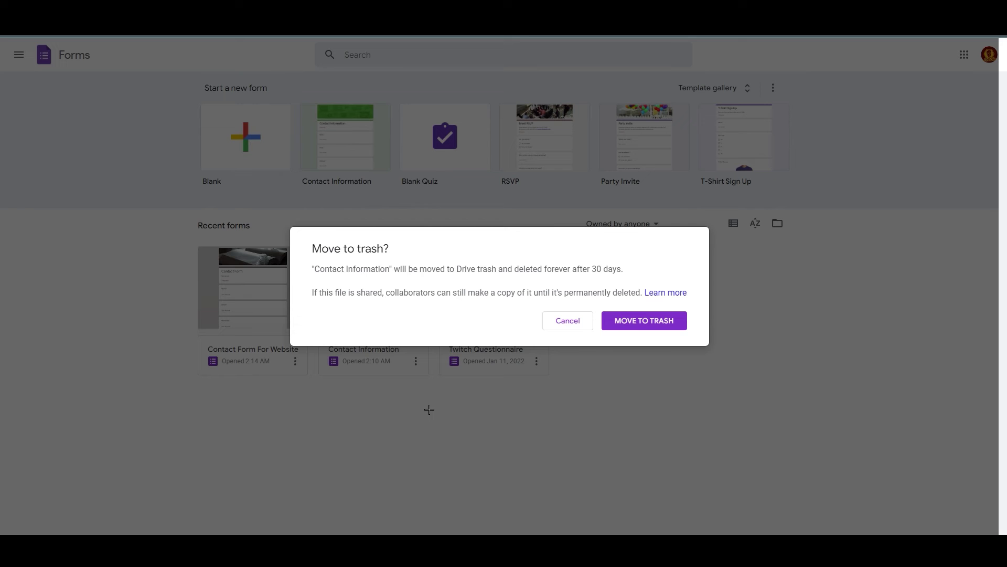
left_click(650, 319)
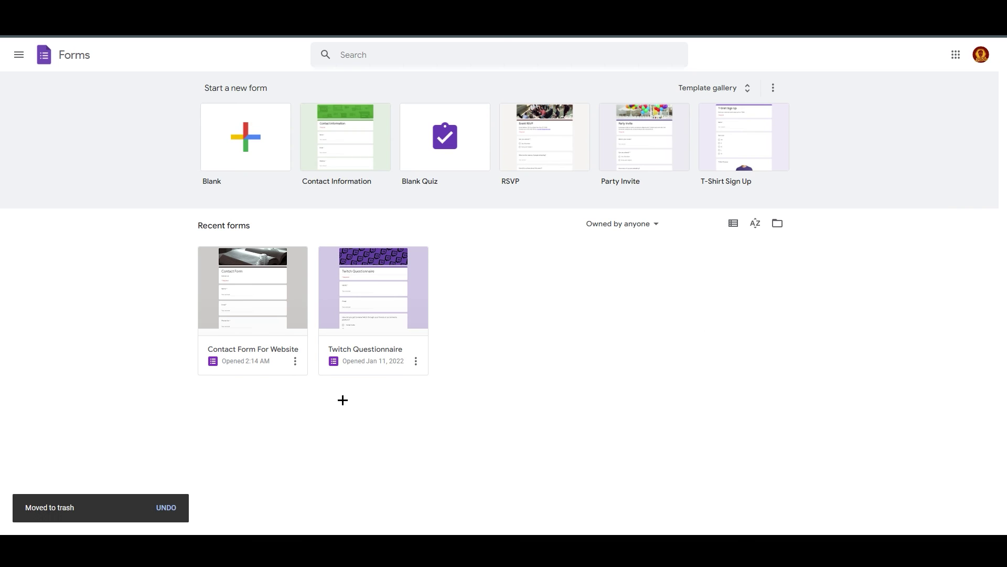
scroll(269, 341, "up", 1)
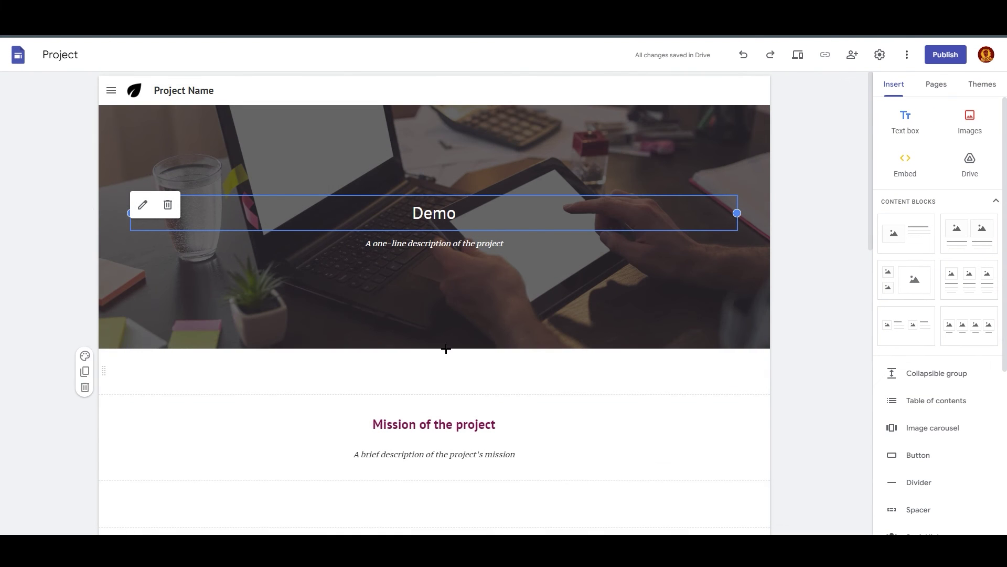
On the Contact us page, insert the Contact Form For Website from the Forms section of Insert.
left_click(934, 87)
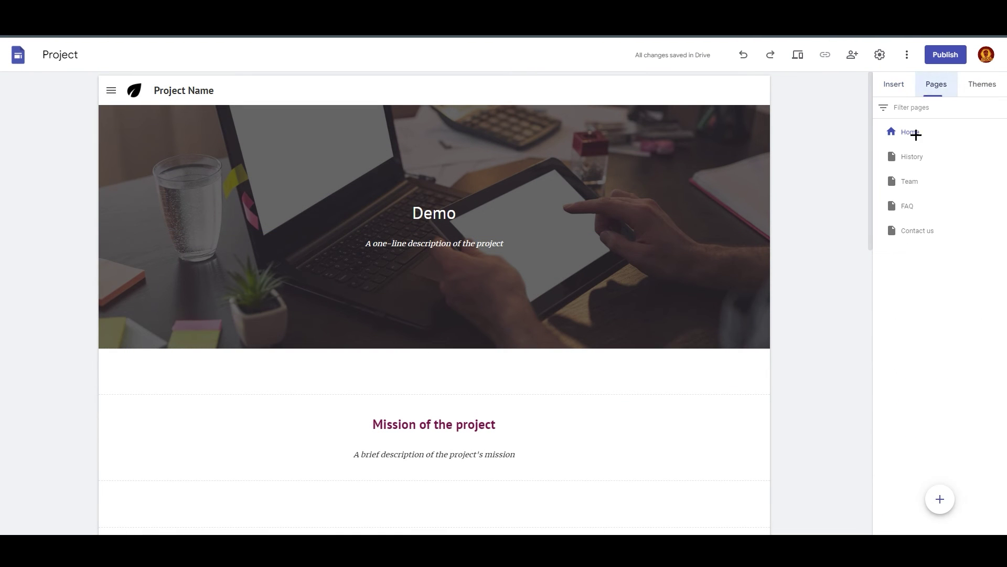
left_click(916, 231)
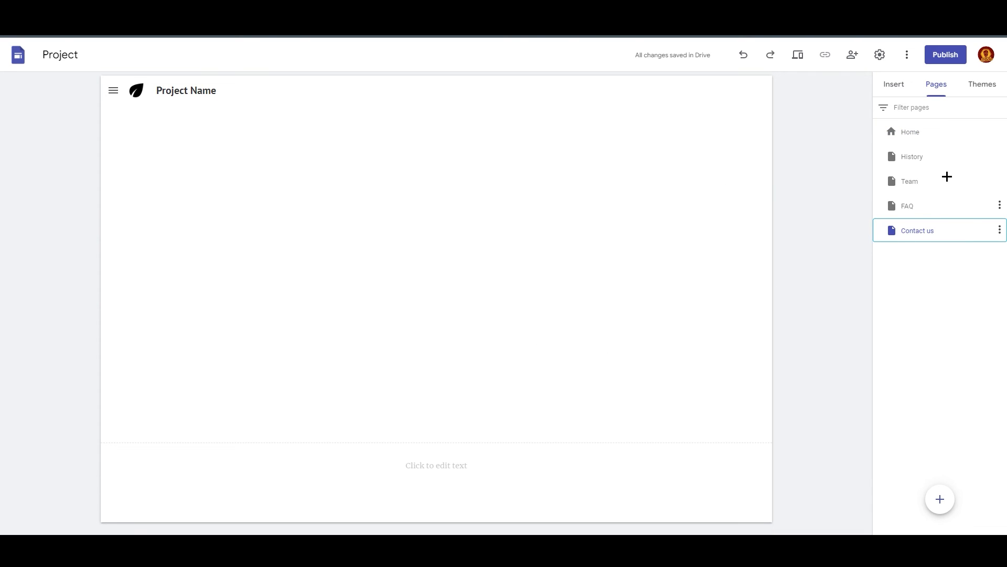
left_click(895, 84)
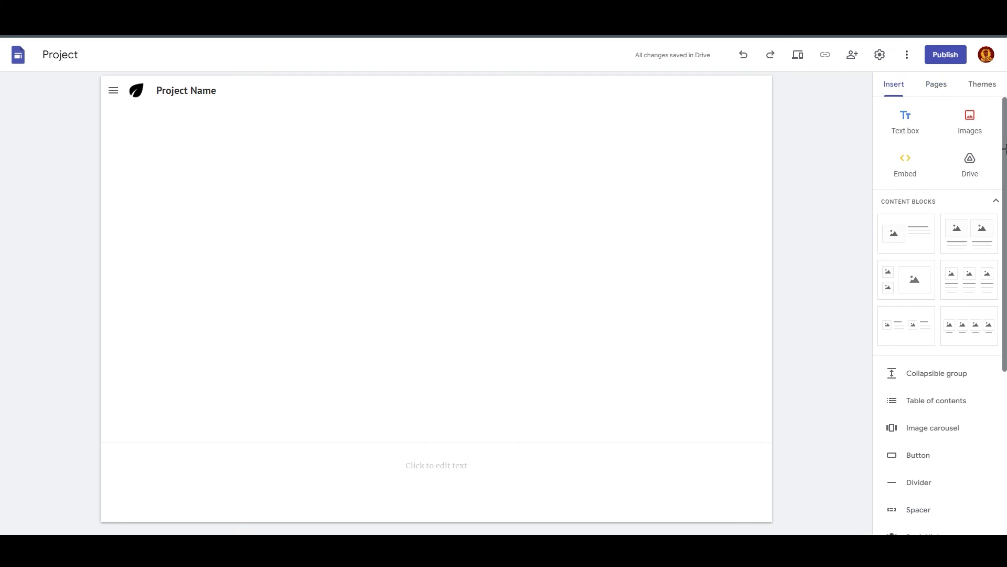
left_click_drag(1003, 128, 1001, 330)
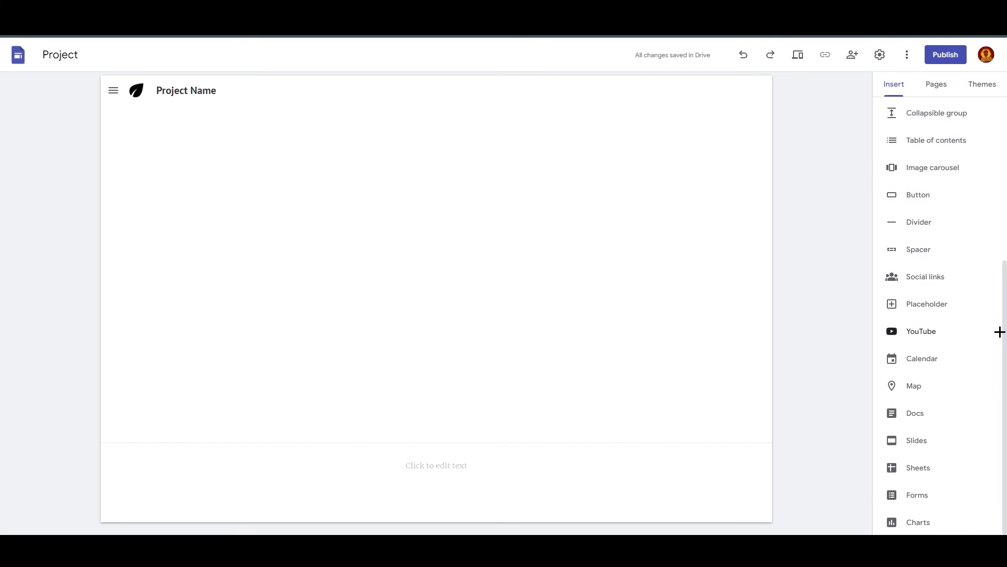
left_click(962, 494)
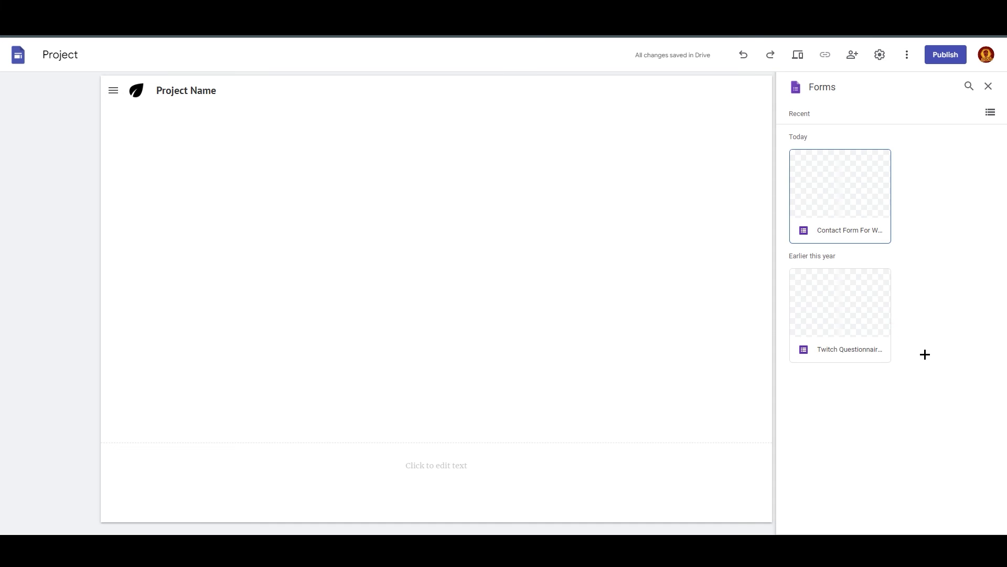
left_click(849, 175)
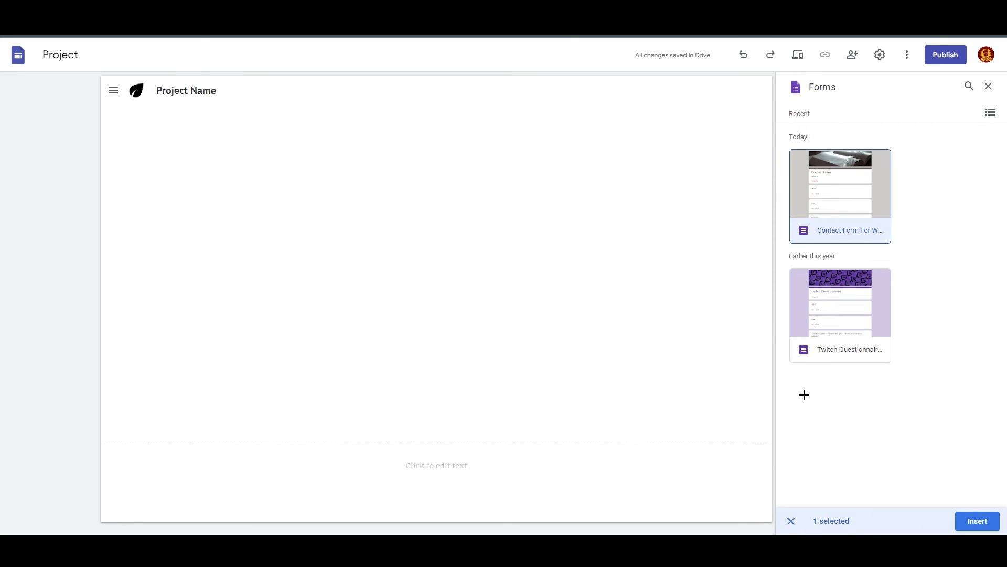
left_click(831, 321)
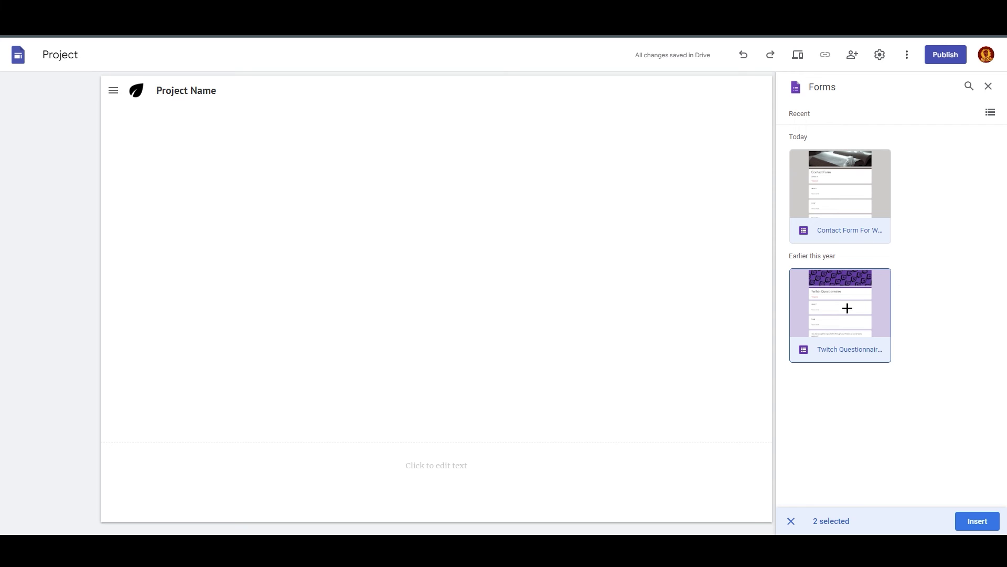
left_click(847, 308)
left_click(839, 211)
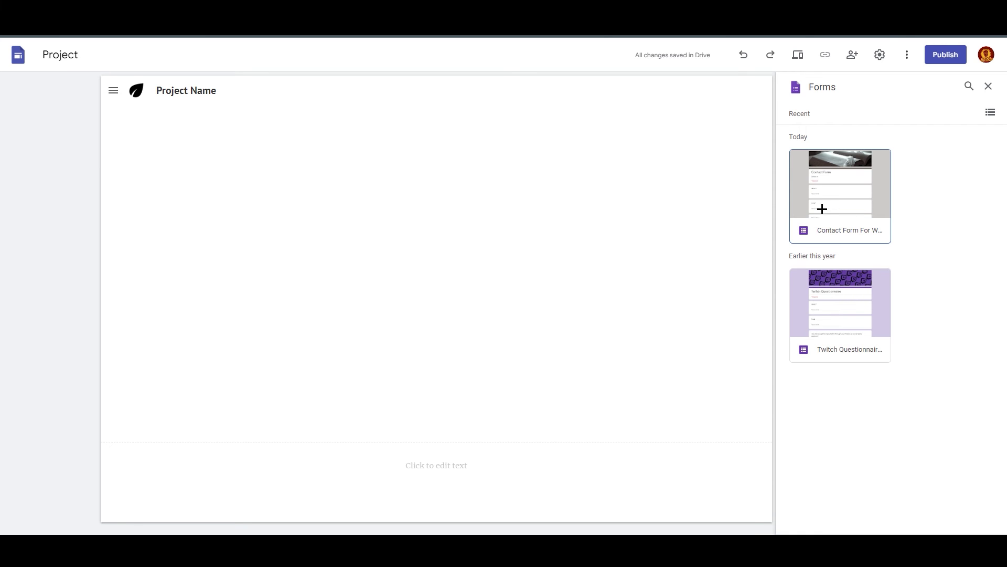
left_click(826, 200)
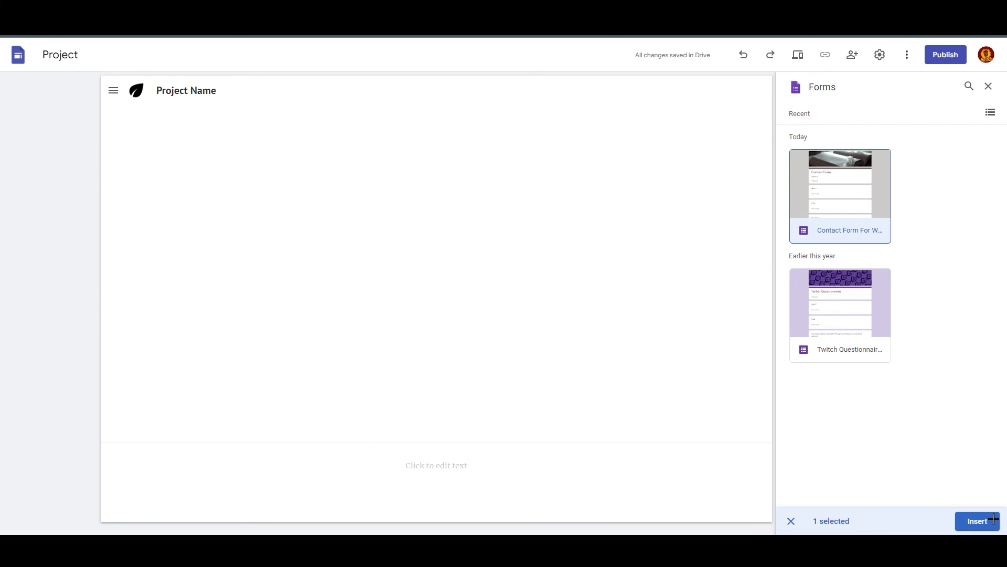
left_click(992, 520)
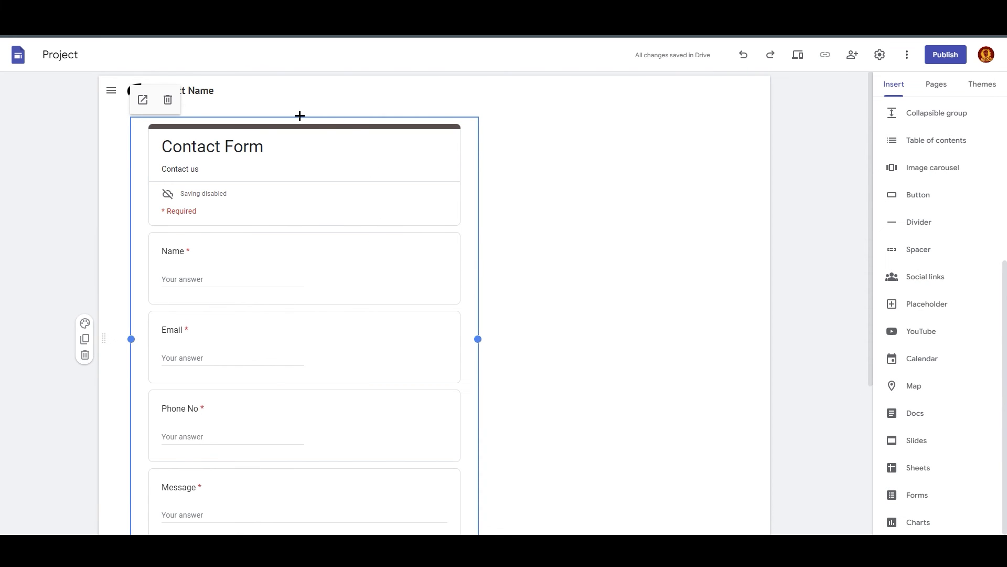
Drag the embedded Contact Form's right edge to the page's right side, stretching it nearly full width.
scroll(476, 281, "down", 4)
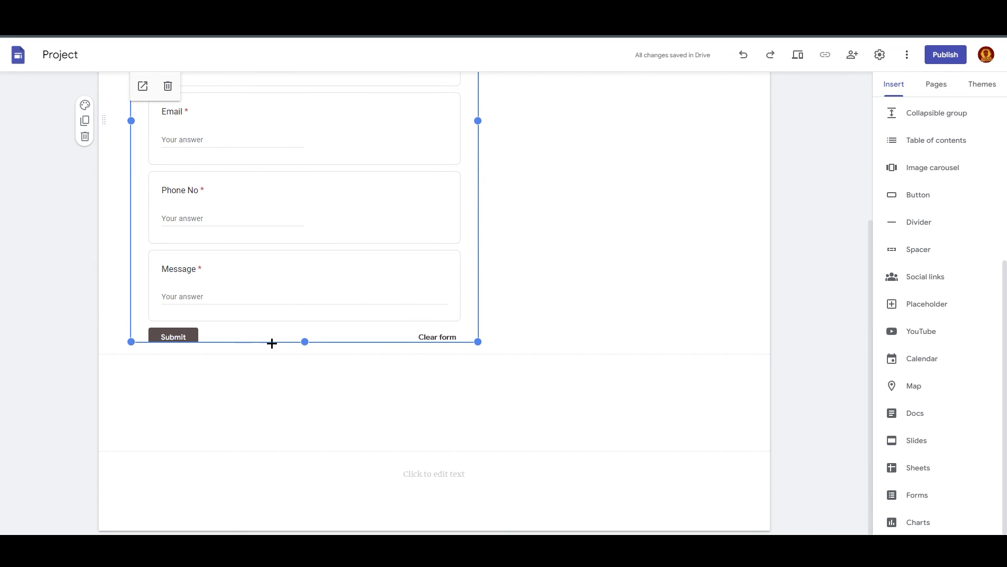
scroll(431, 326, "up", 4)
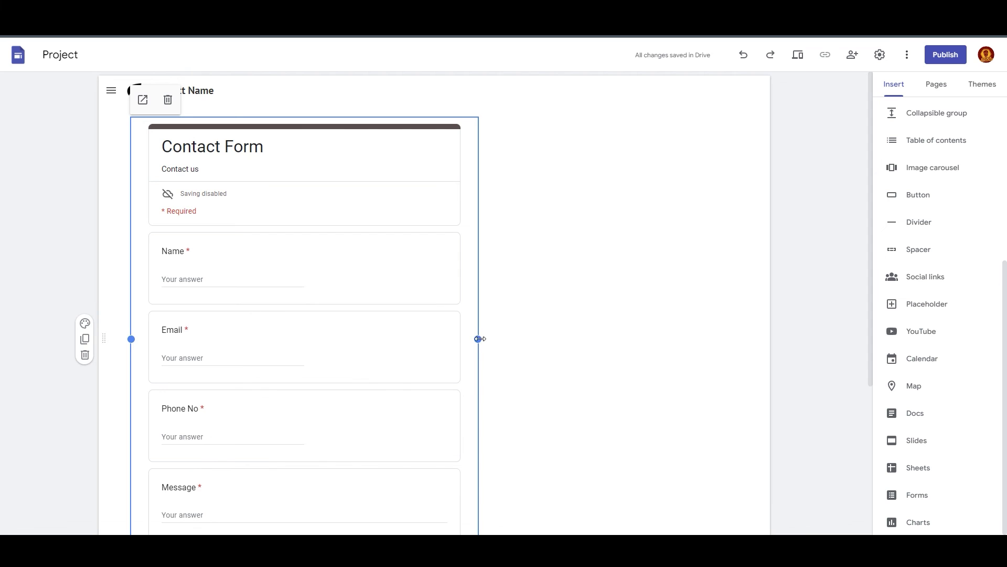
left_click_drag(478, 339, 739, 343)
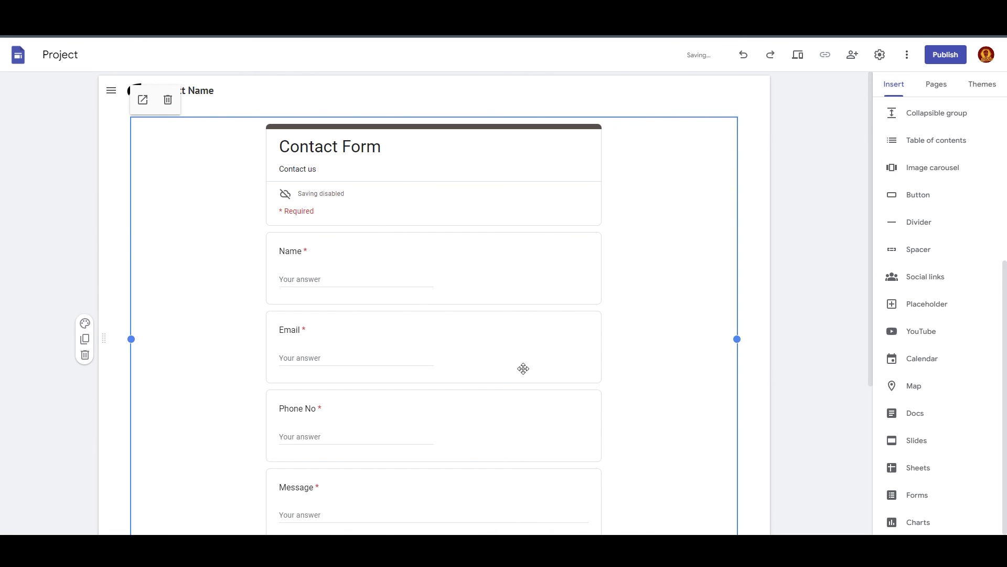
scroll(796, 278, "down", 4)
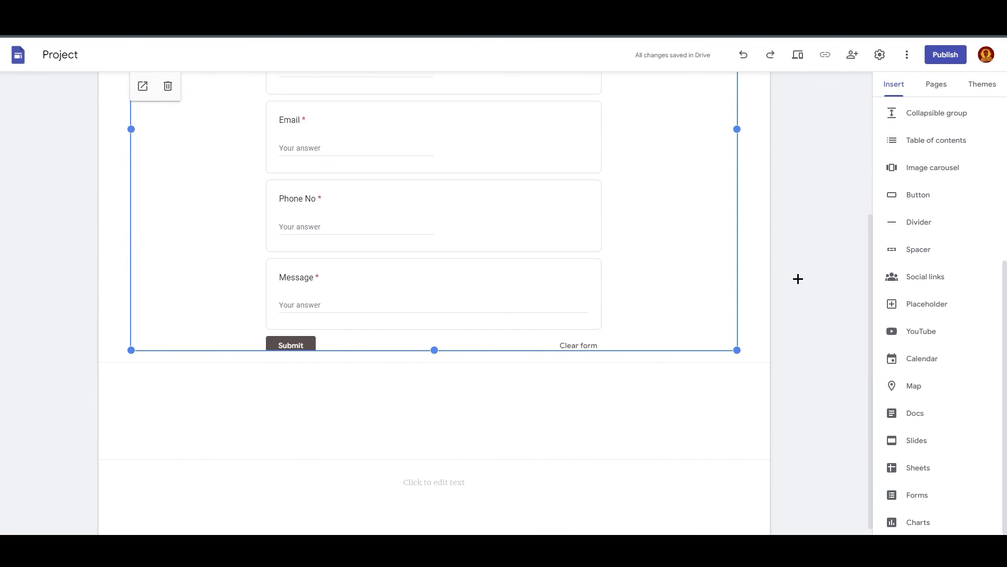
scroll(795, 285, "up", 4)
scroll(785, 300, "down", 4)
scroll(771, 353, "up", 4)
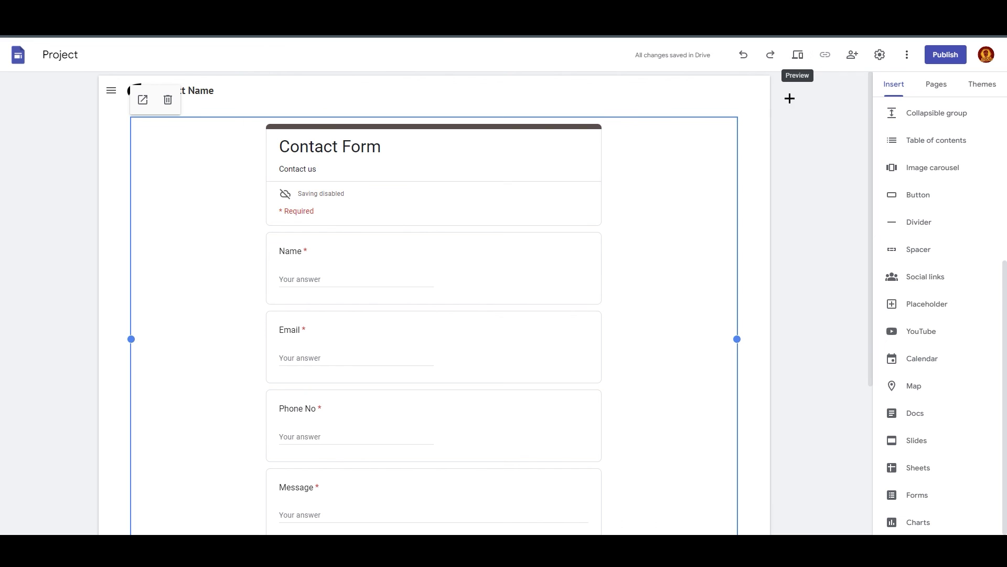
left_click(772, 137)
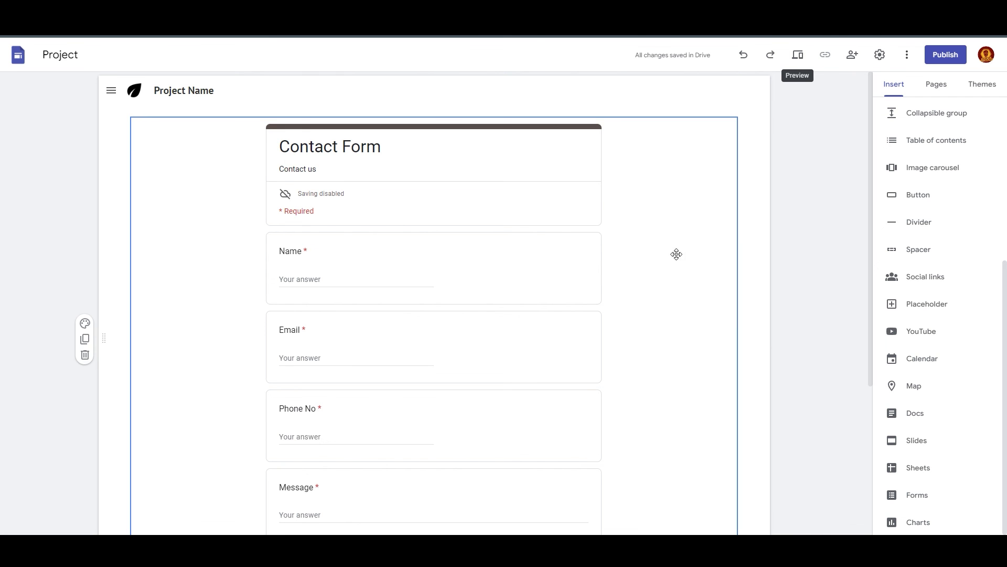
scroll(597, 418, "down", 4)
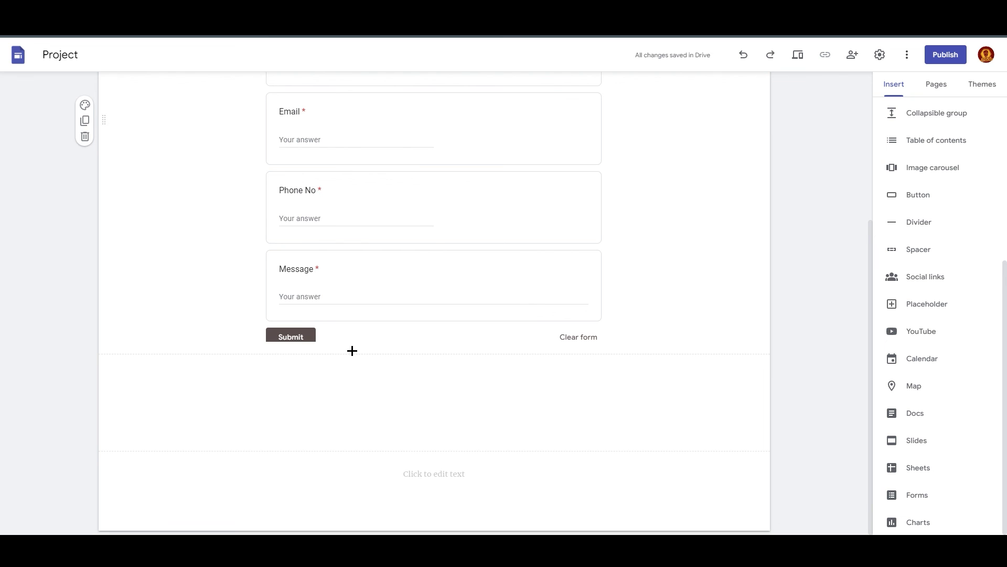
scroll(256, 317, "up", 4)
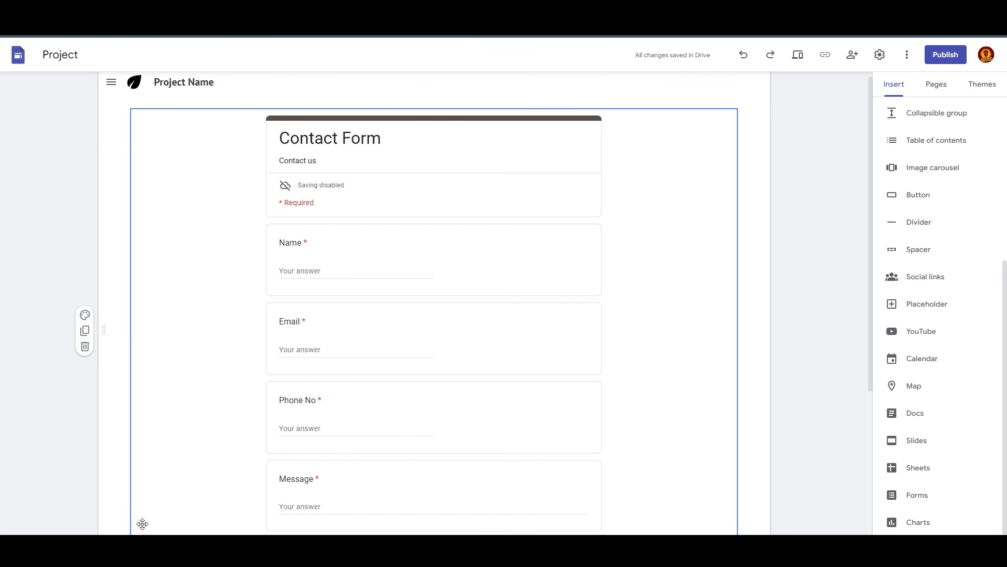
left_click(341, 192)
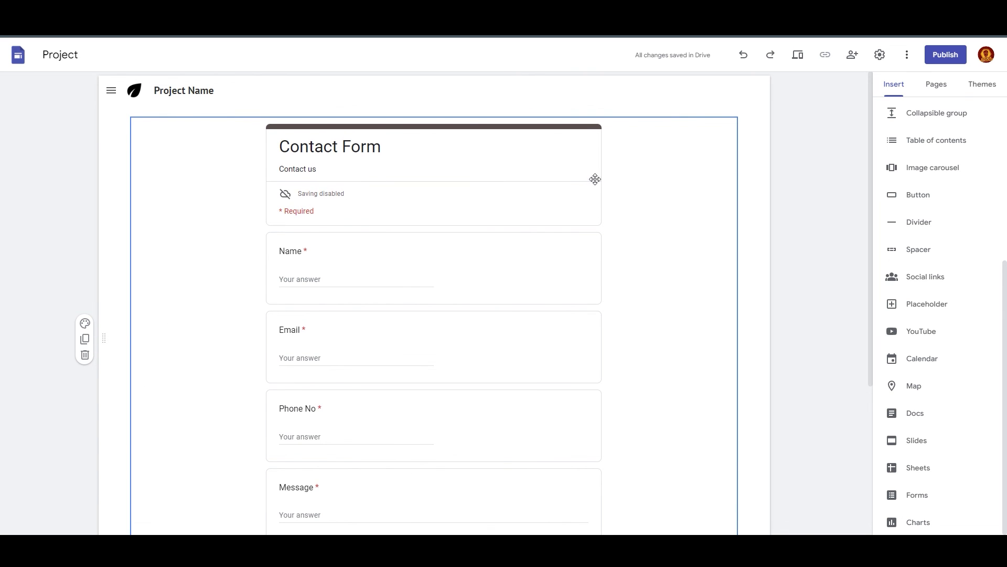